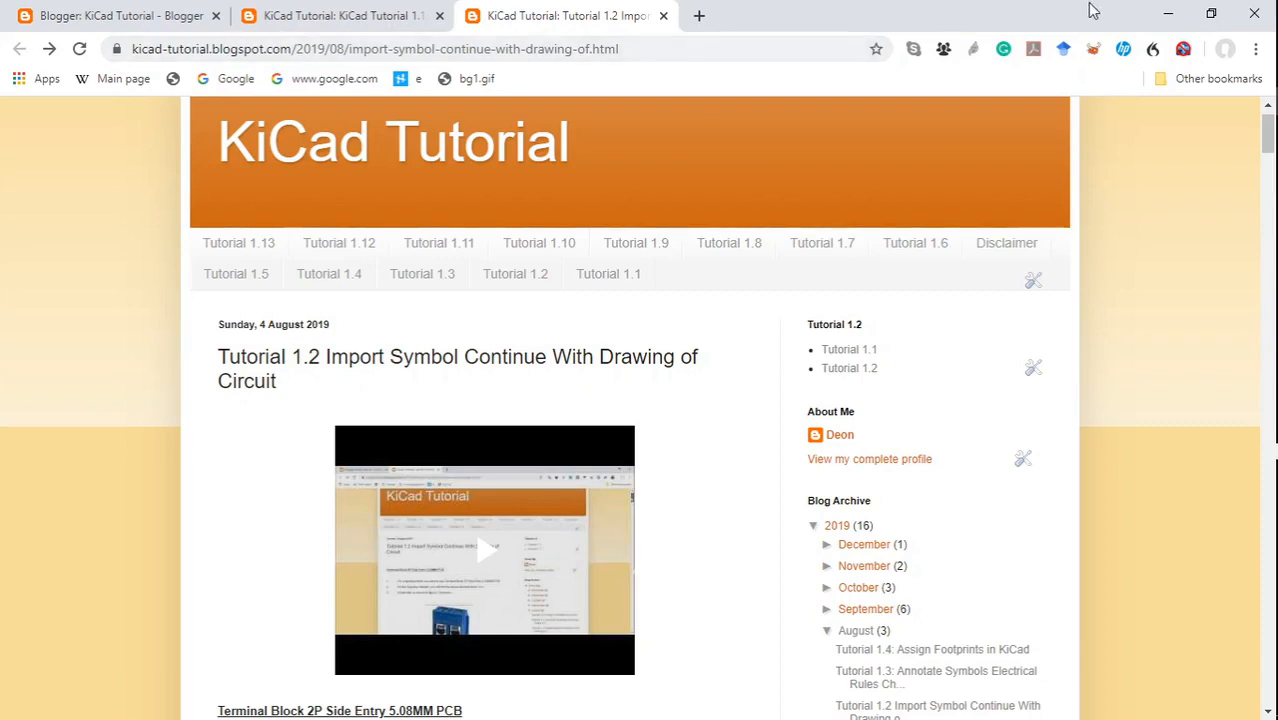
# Switch from the browser to the Eeschema schematic and rotate the ED2609-ND terminal block clockwise.
pyautogui.click(1164, 20)
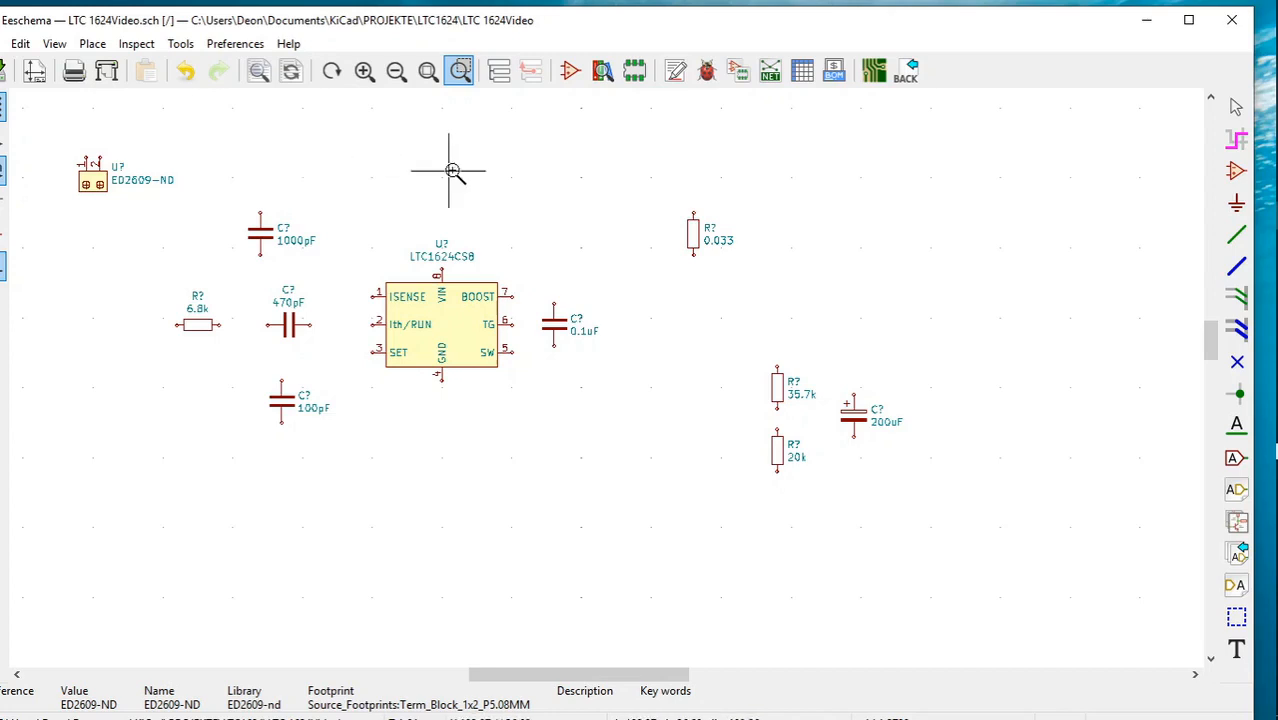
pyautogui.click(1244, 114)
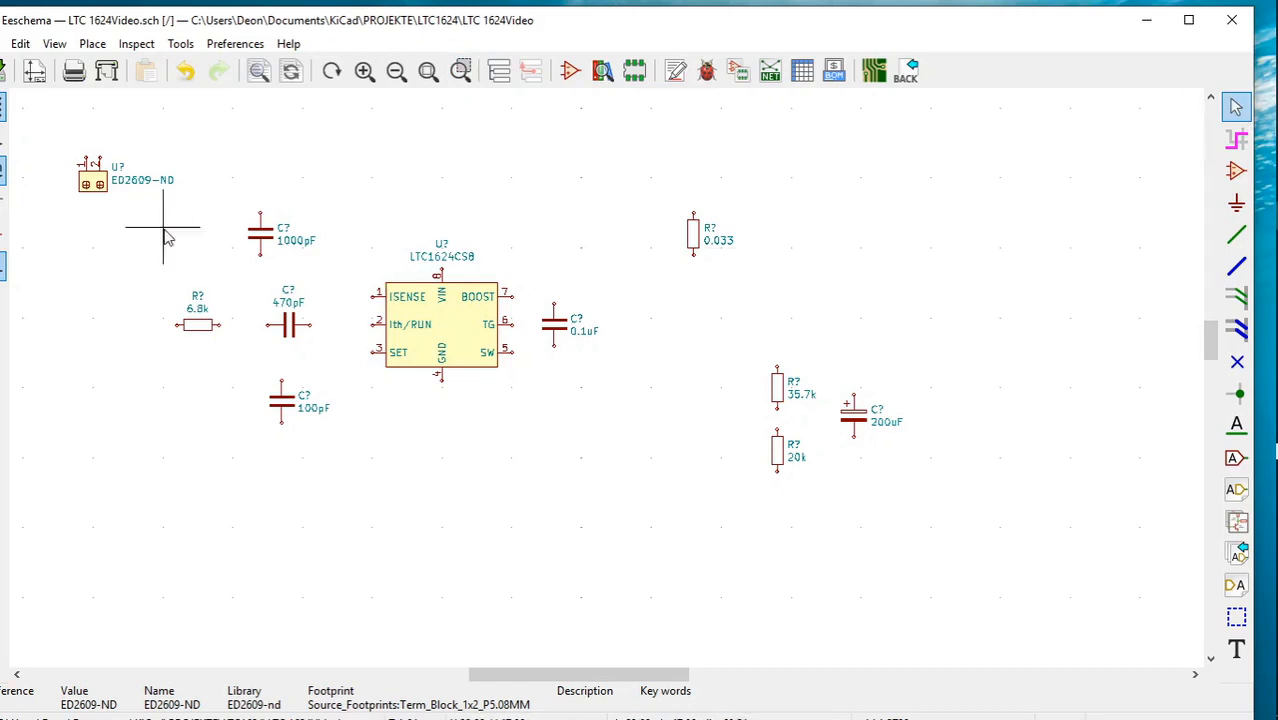
pyautogui.rightClick(98, 190)
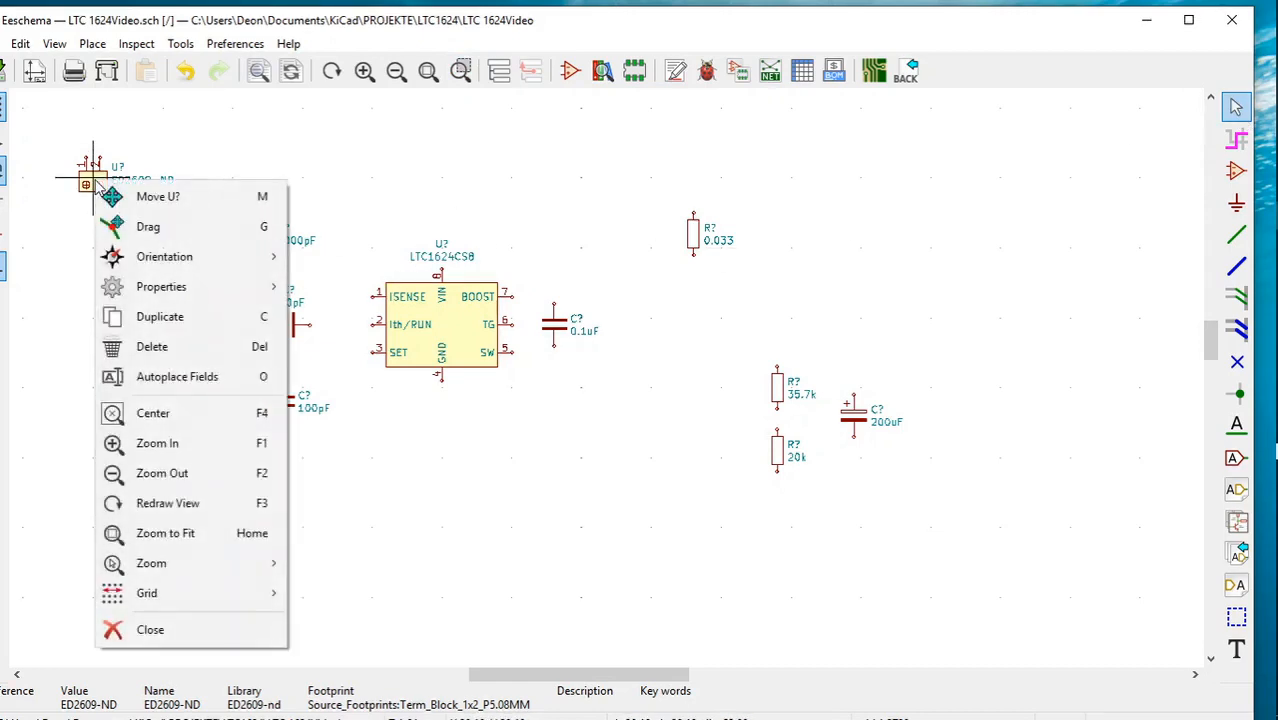
pyautogui.moveTo(157, 262)
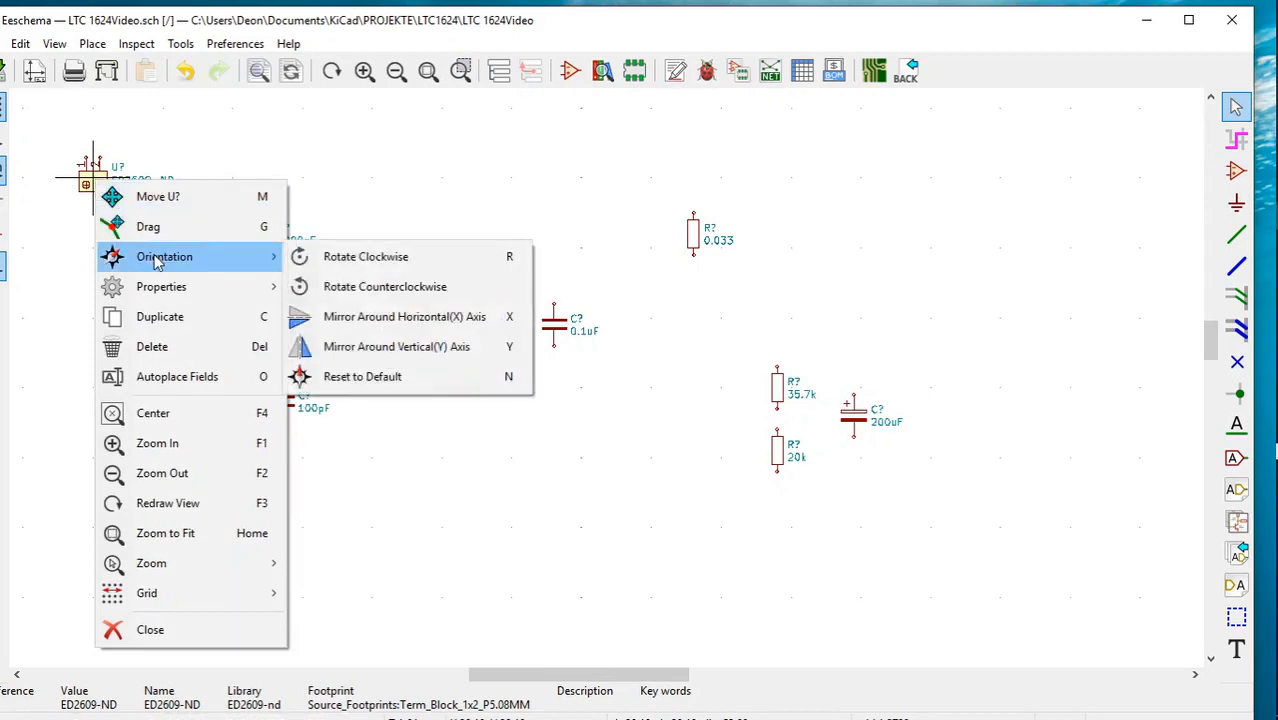
pyautogui.click(340, 257)
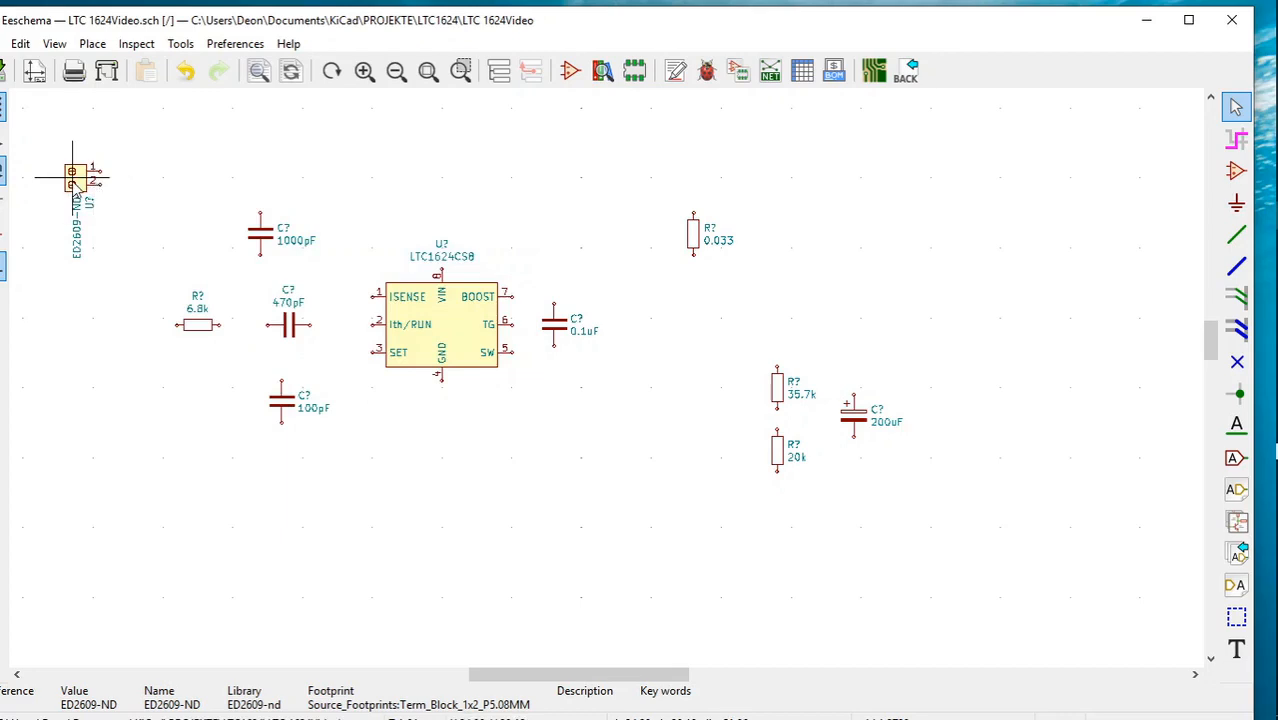
# Duplicate the ED2609-ND terminal block to the right of the 200uF capacitor and mirror the copy around the vertical (Y) axis.
pyautogui.rightClick(76, 190)
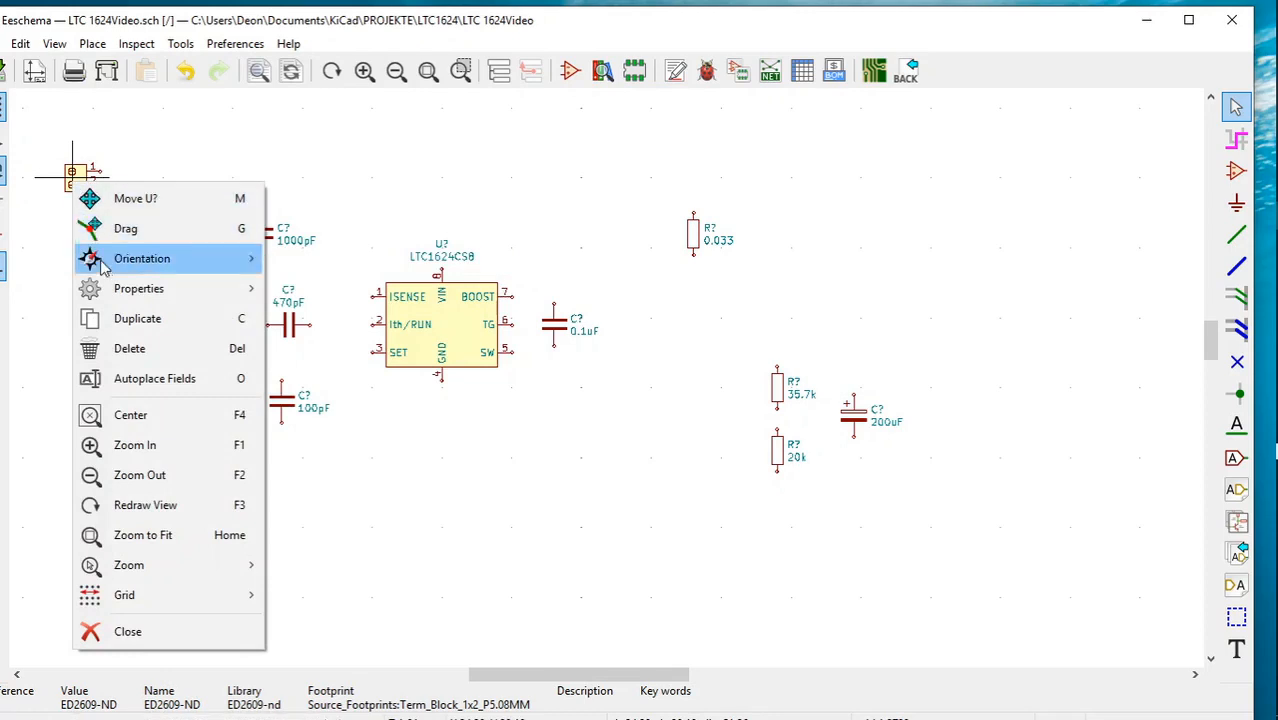
pyautogui.click(118, 330)
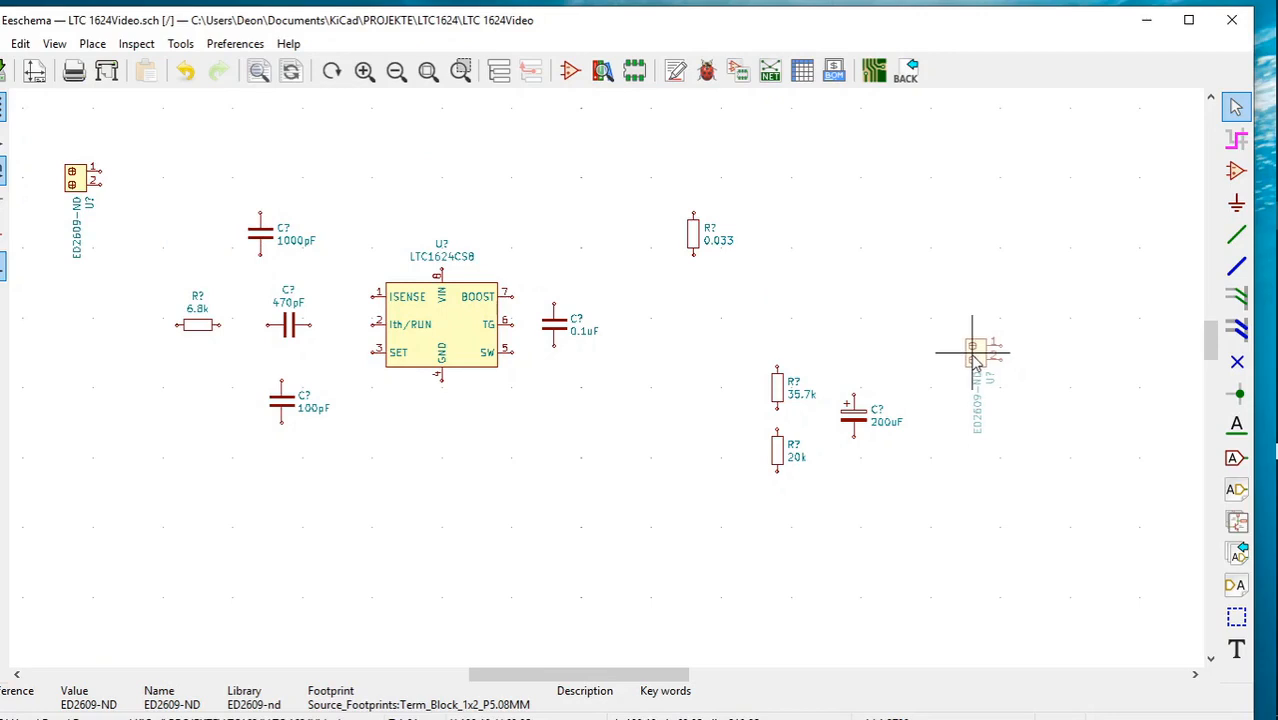
pyautogui.click(973, 355)
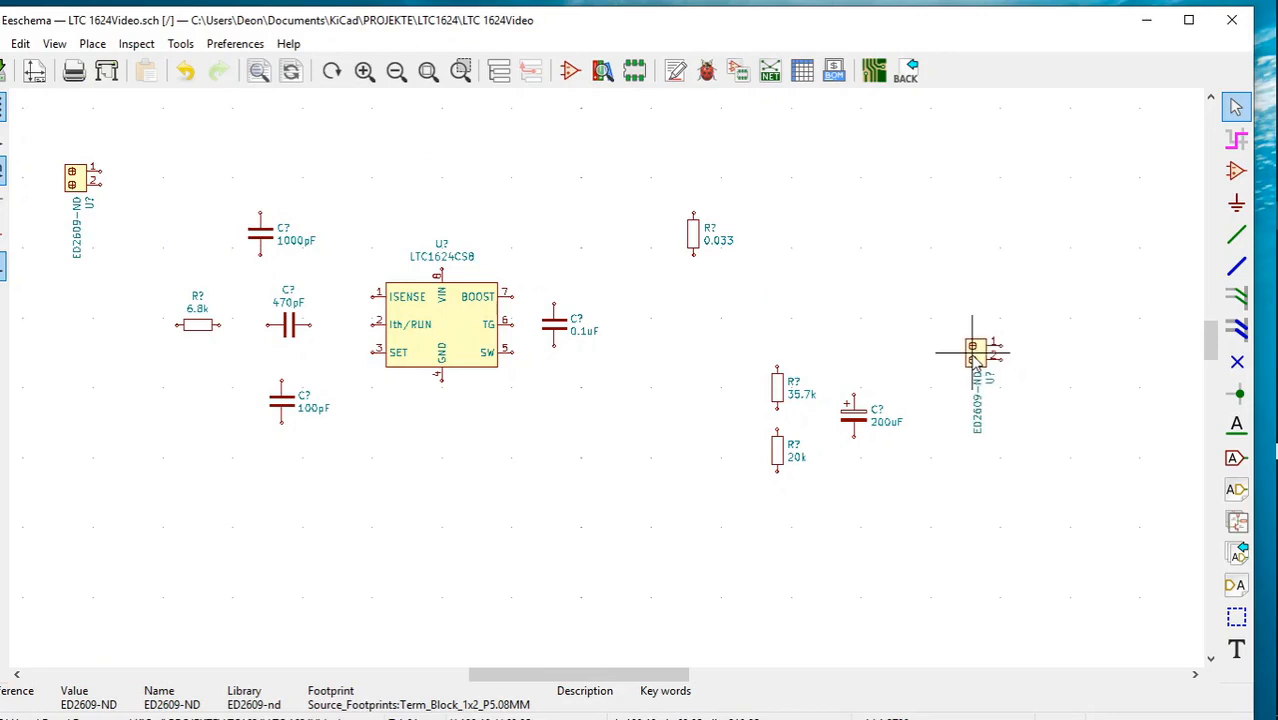
pyautogui.rightClick(974, 360)
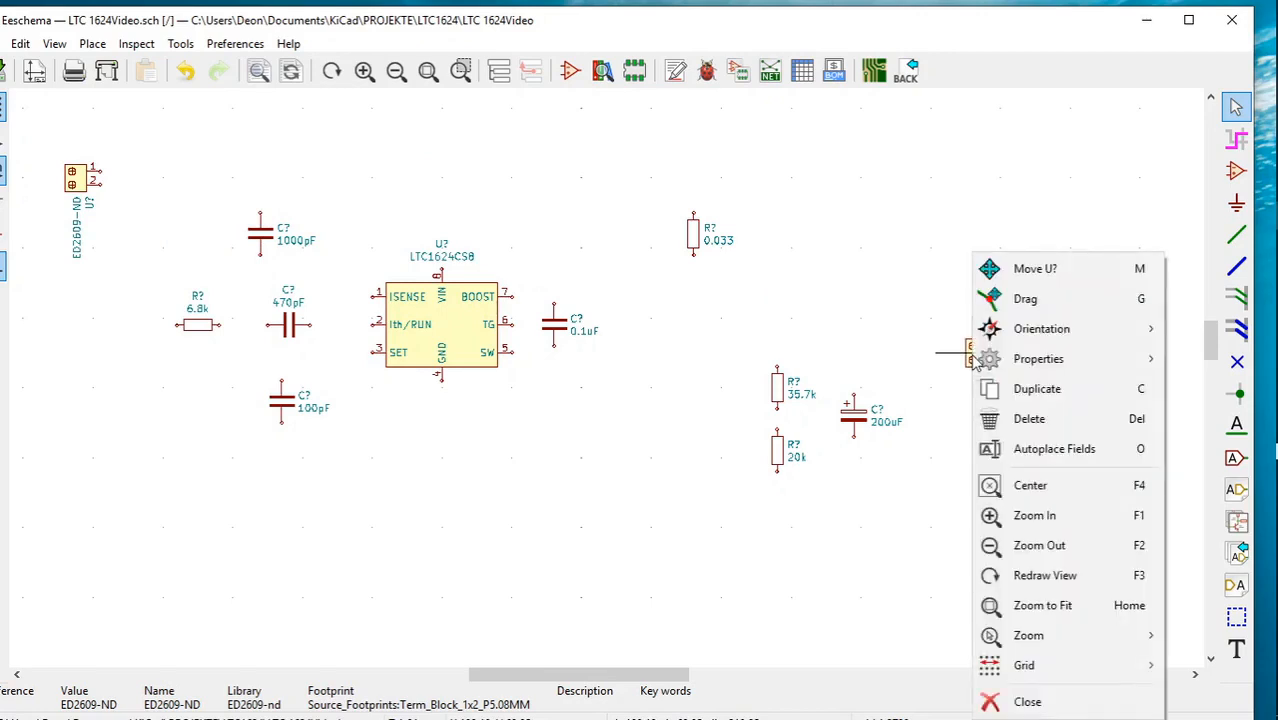
pyautogui.moveTo(996, 340)
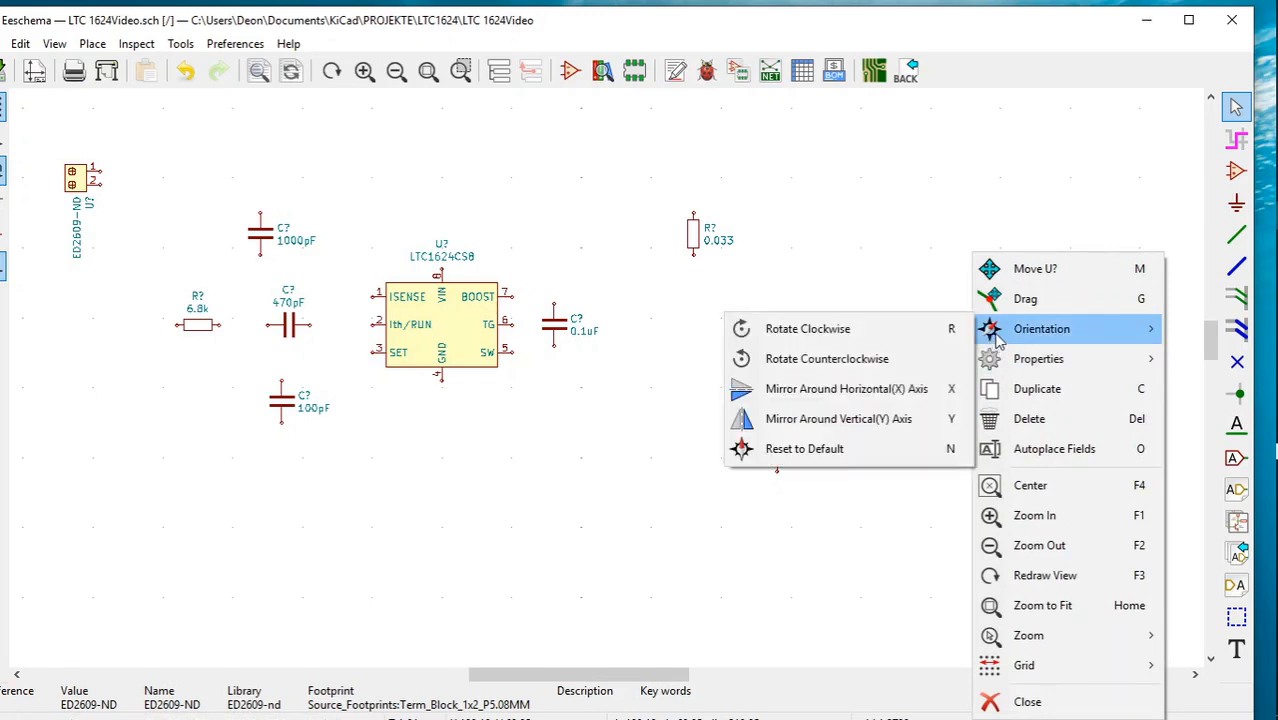
pyautogui.click(884, 426)
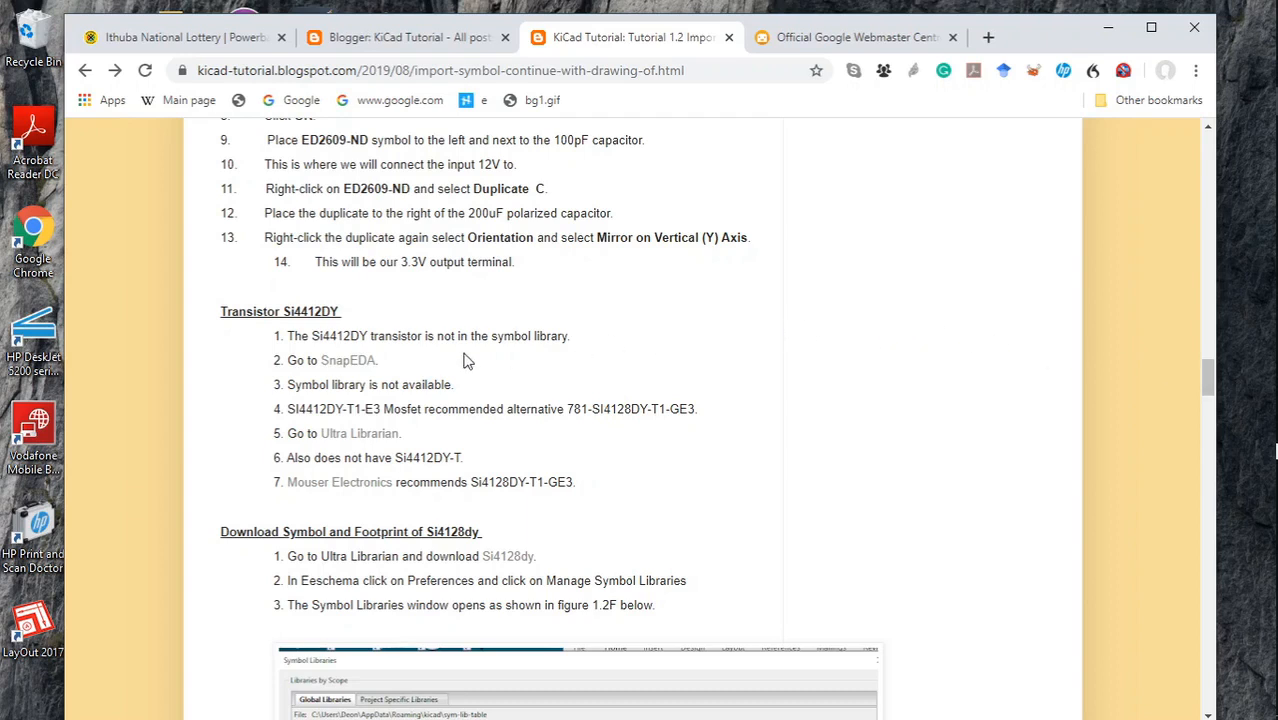
# Open SnapEDA from the tutorial page, search for Si4412DY, check the results for available symbol data, and return to the tutorial.
pyautogui.click(366, 366)
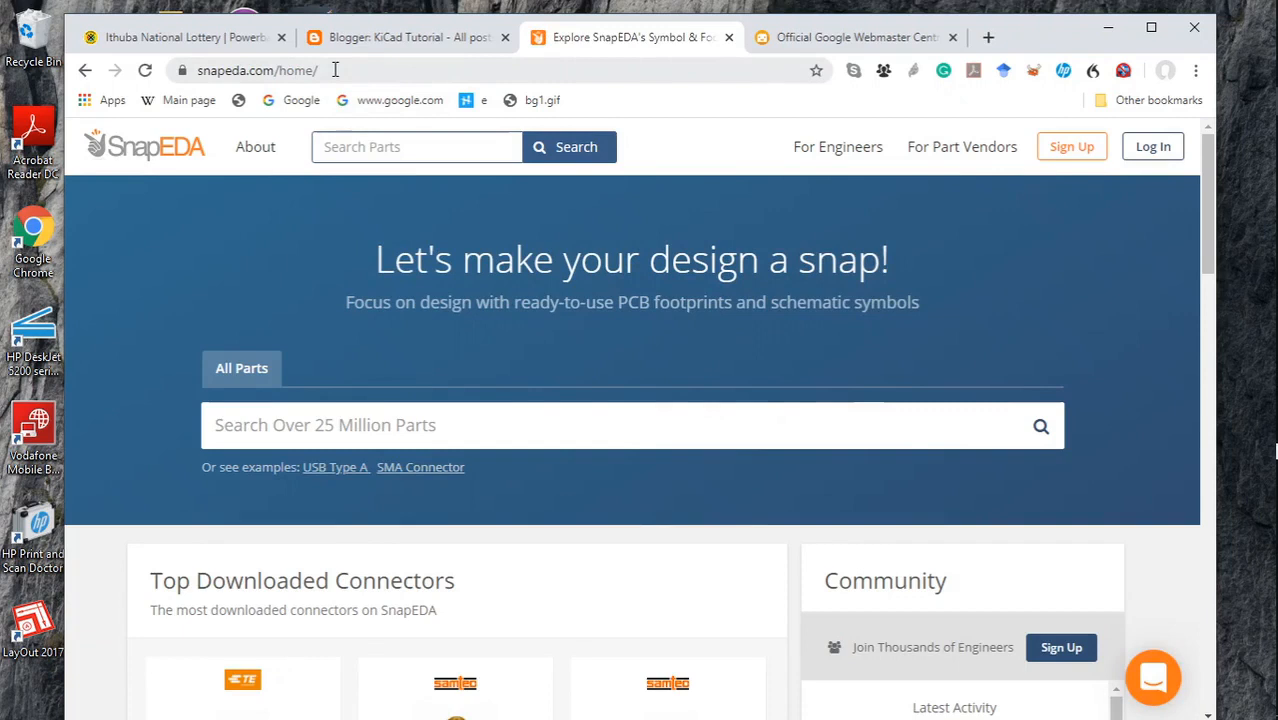
pyautogui.click(265, 425)
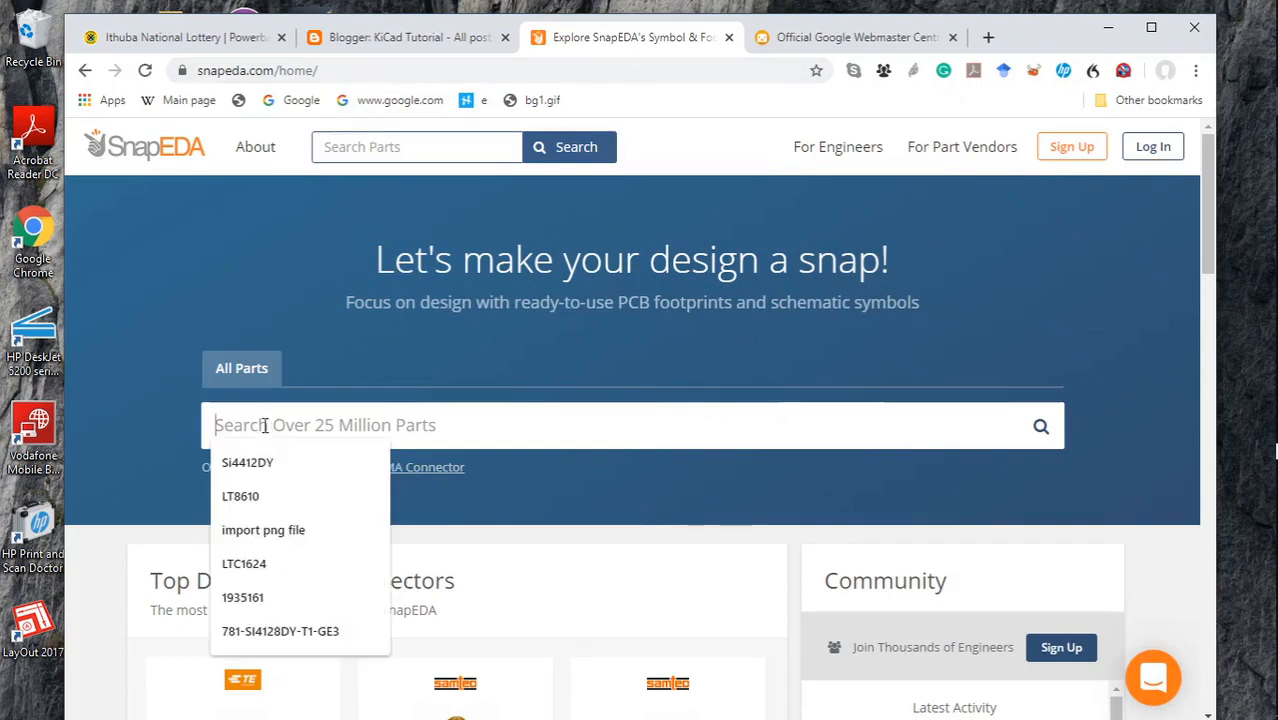
pyautogui.click(246, 476)
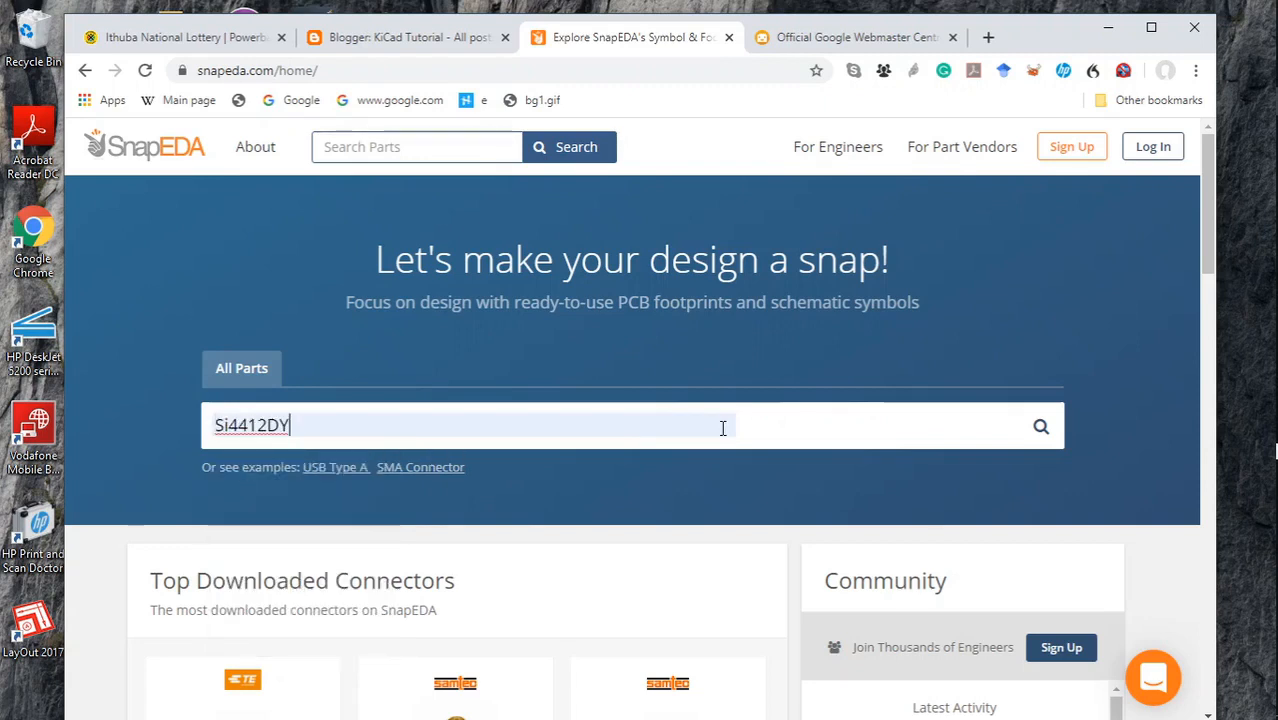
pyautogui.click(1040, 428)
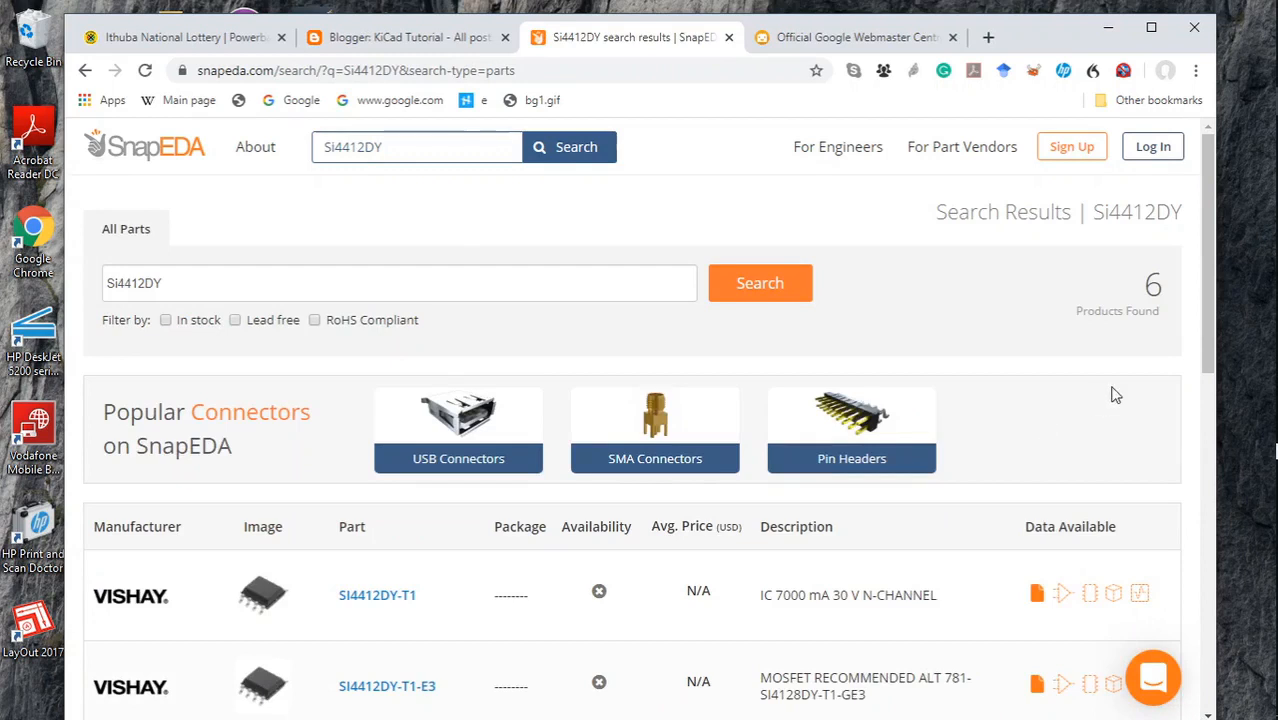
pyautogui.moveTo(1204, 312); pyautogui.dragTo(1243, 427)
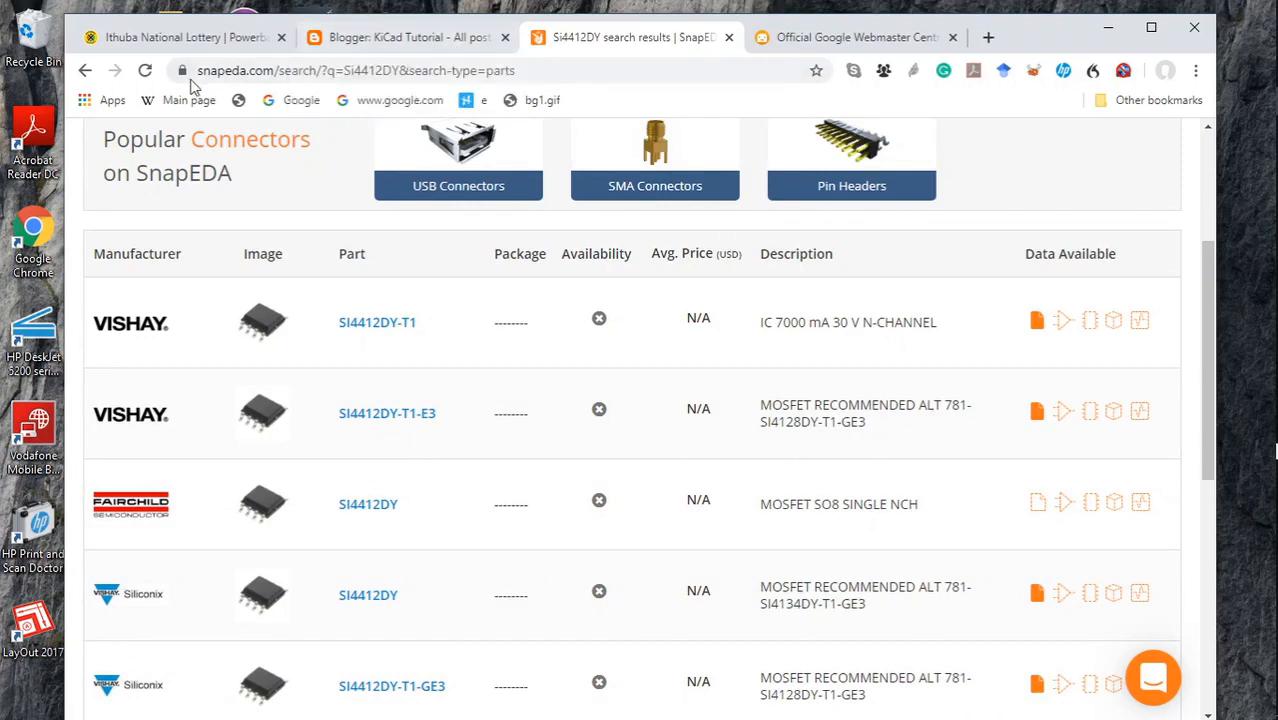
pyautogui.click(85, 73)
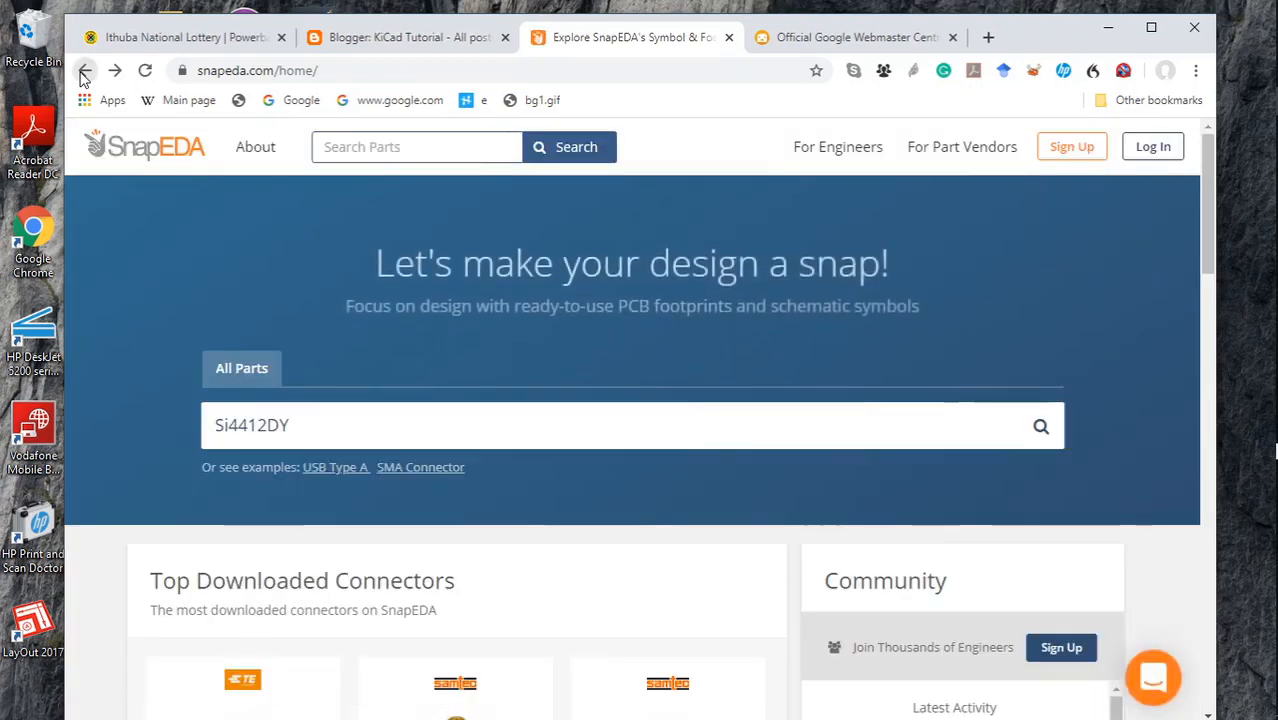
pyautogui.click(85, 73)
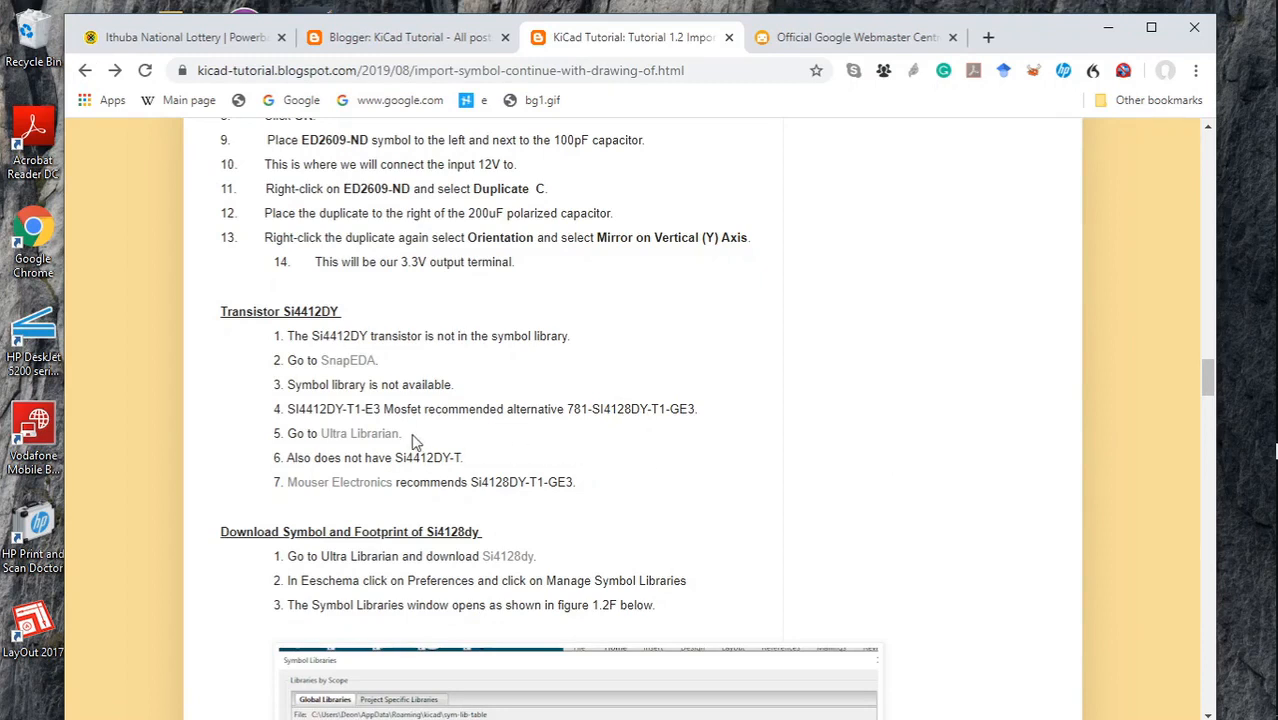
# Search Ultra Librarian for Si4412DY, examine the models offered for the Vishay Siliconix part, and return to the tutorial.
pyautogui.click(379, 437)
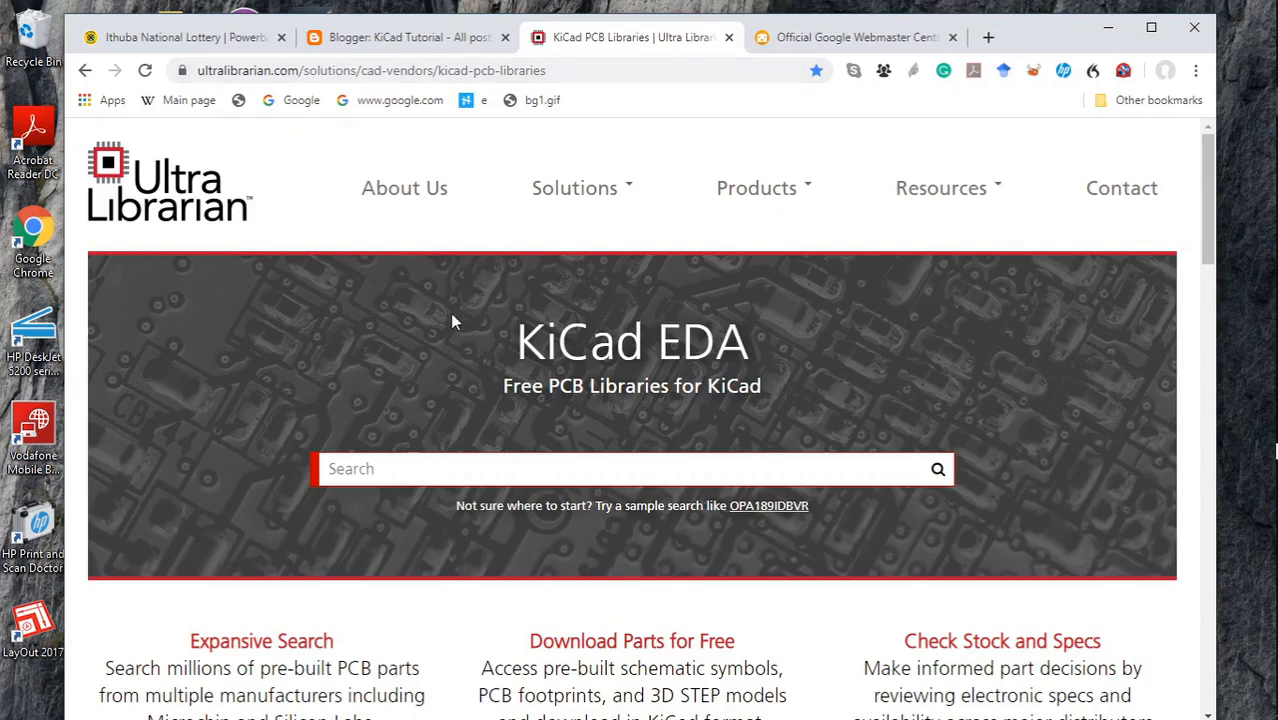
pyautogui.click(410, 468)
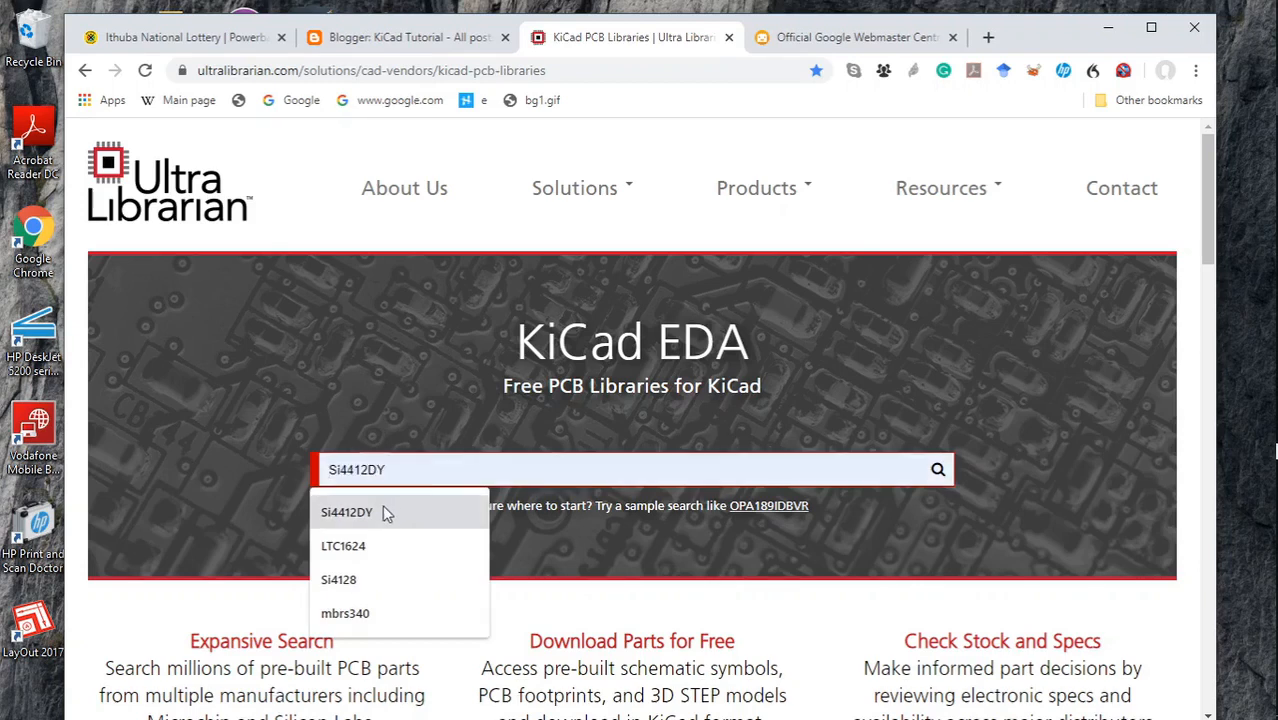
pyautogui.click(386, 513)
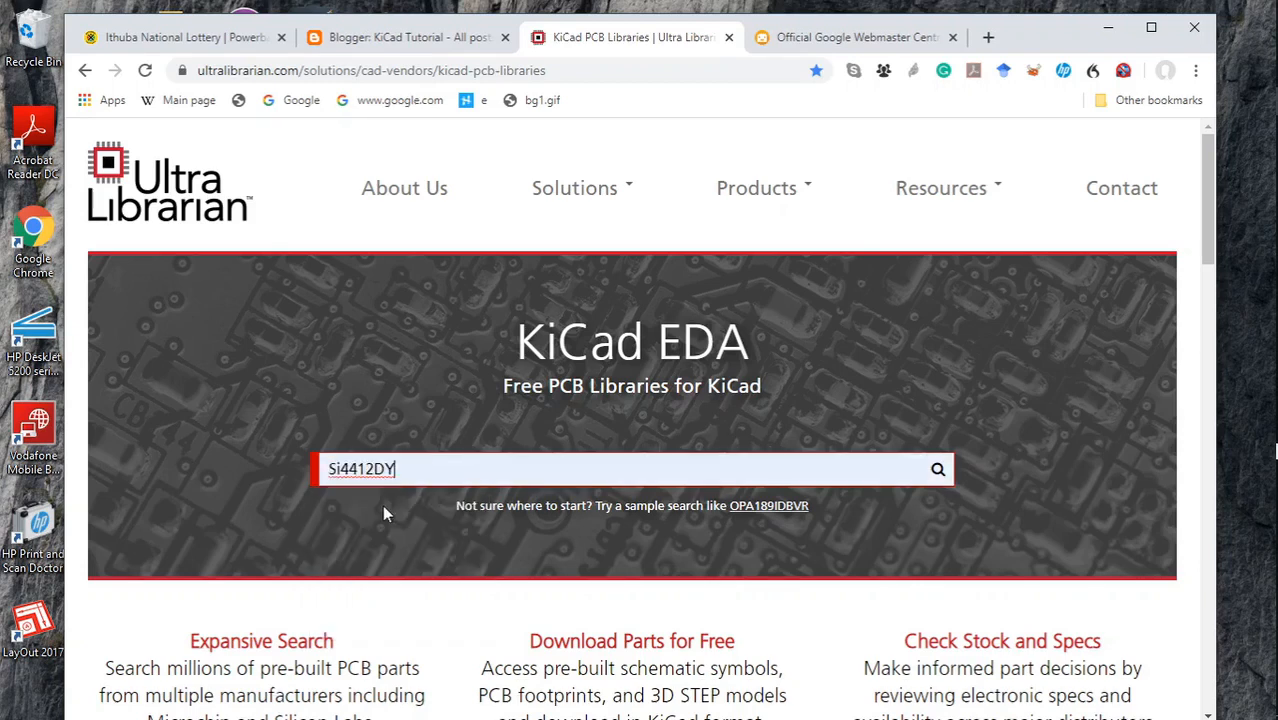
pyautogui.click(936, 473)
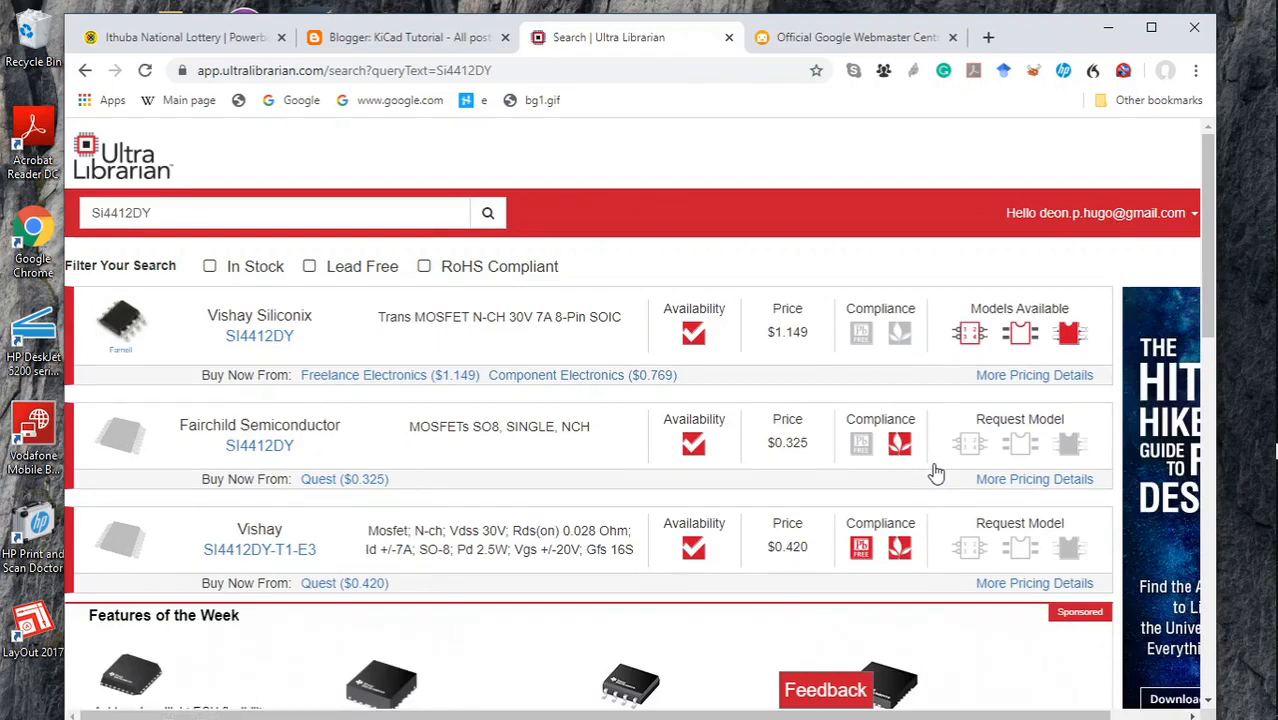
pyautogui.click(975, 343)
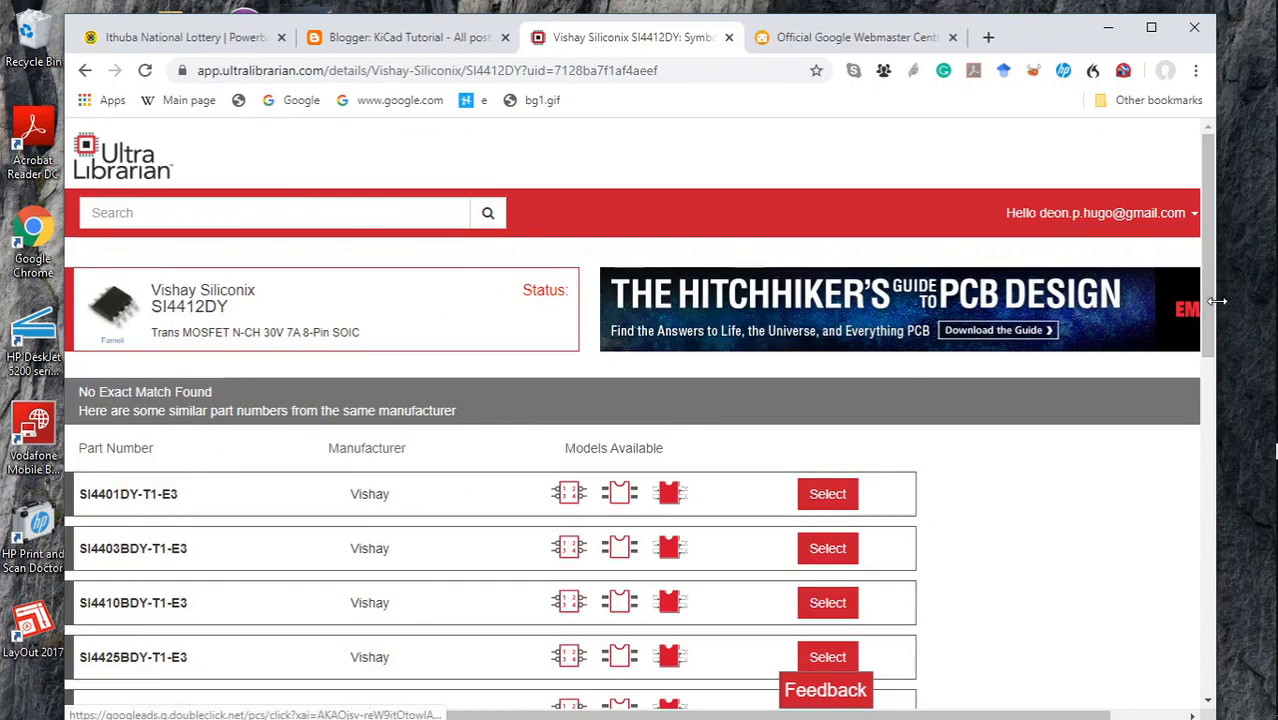
pyautogui.moveTo(1205, 306); pyautogui.dragTo(1208, 343)
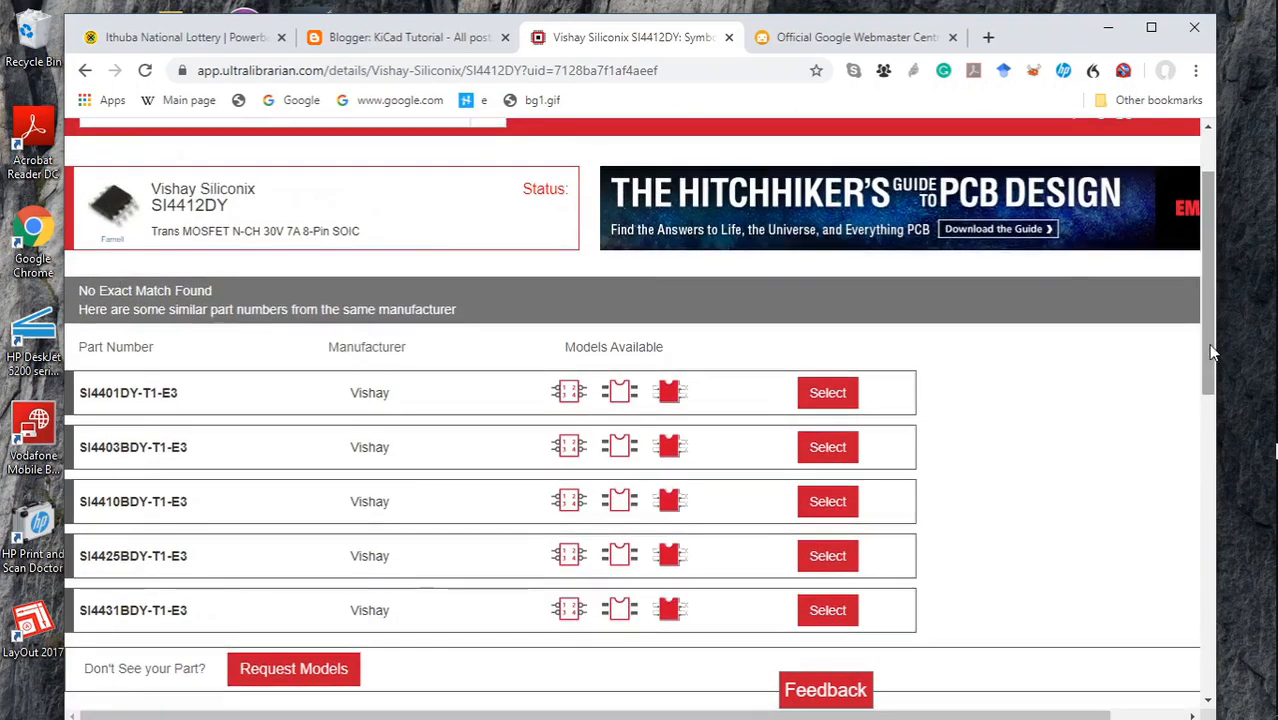
pyautogui.click(86, 71)
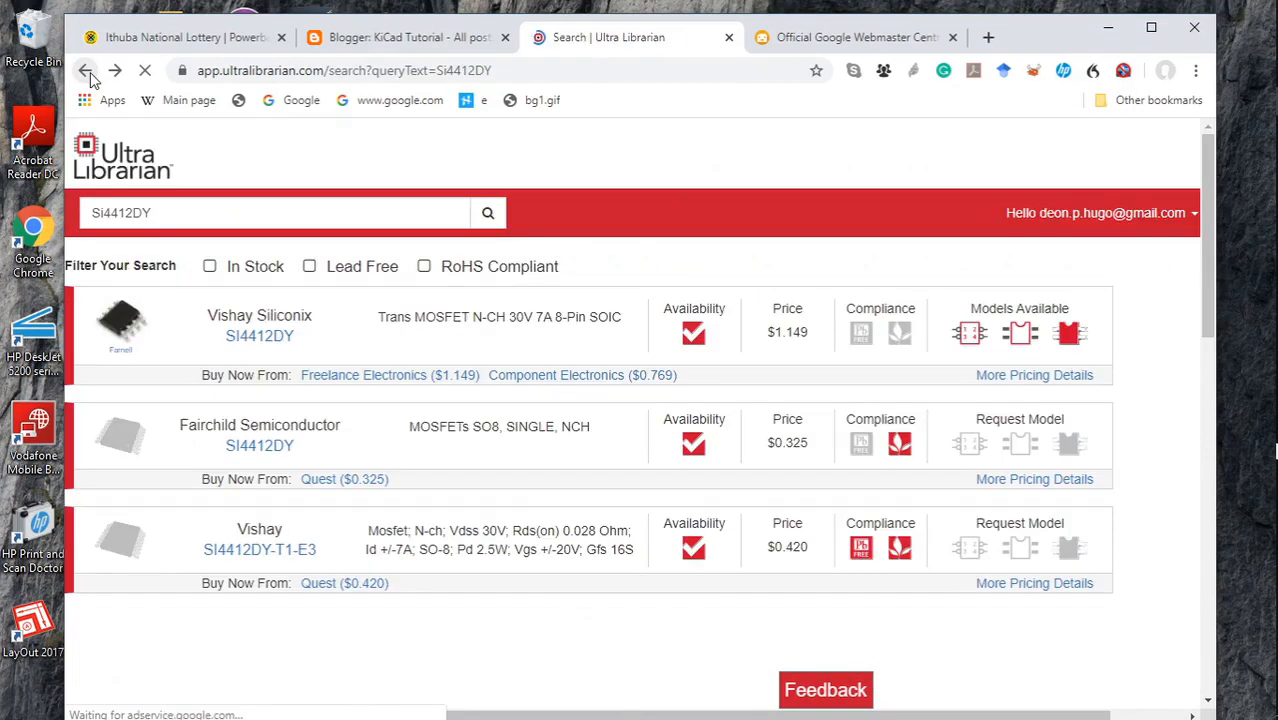
pyautogui.click(86, 71)
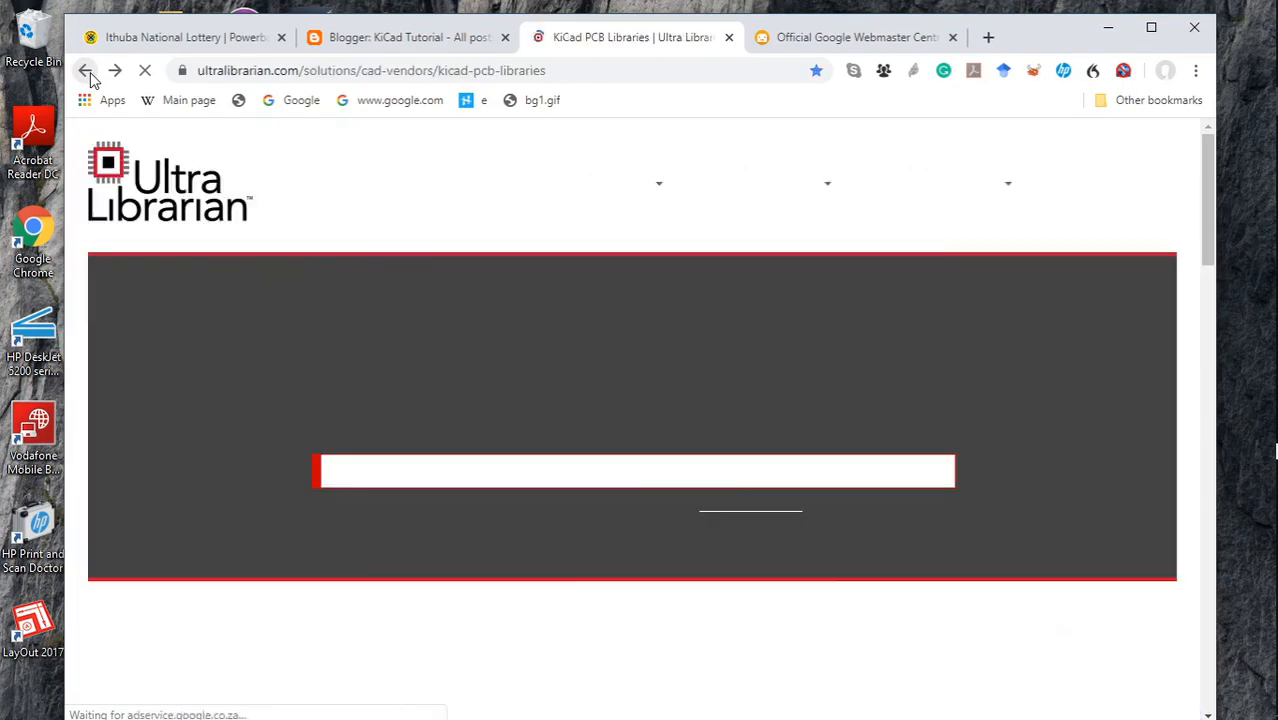
pyautogui.click(86, 71)
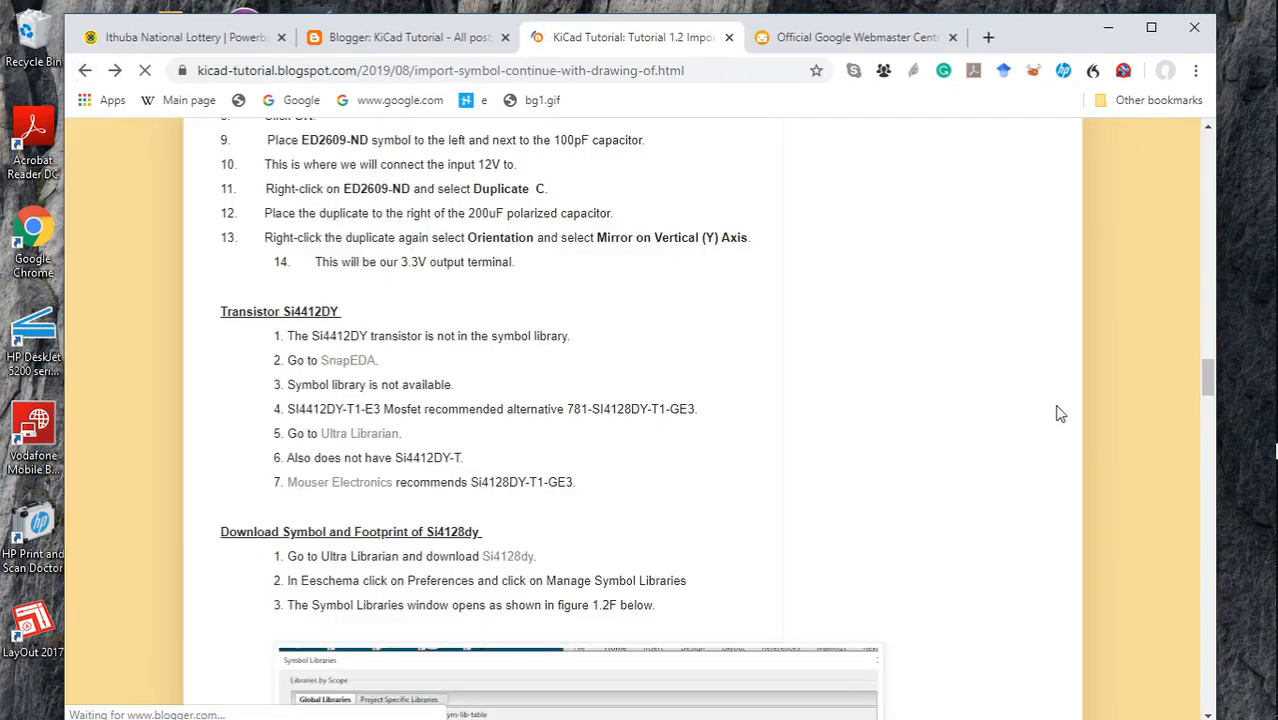
# Check the Mouser Electronics page linked in the tutorial for a recommended Si4412DY alternative, and return to the tutorial.
pyautogui.click(358, 486)
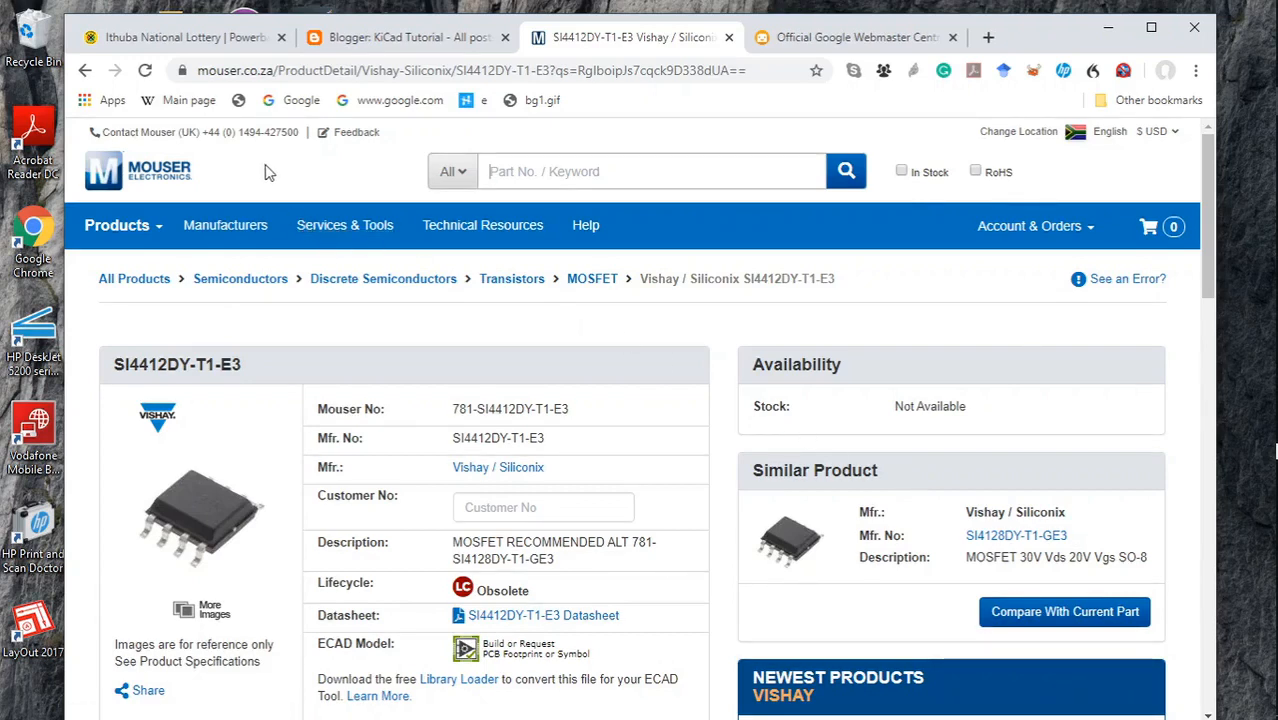
pyautogui.click(85, 72)
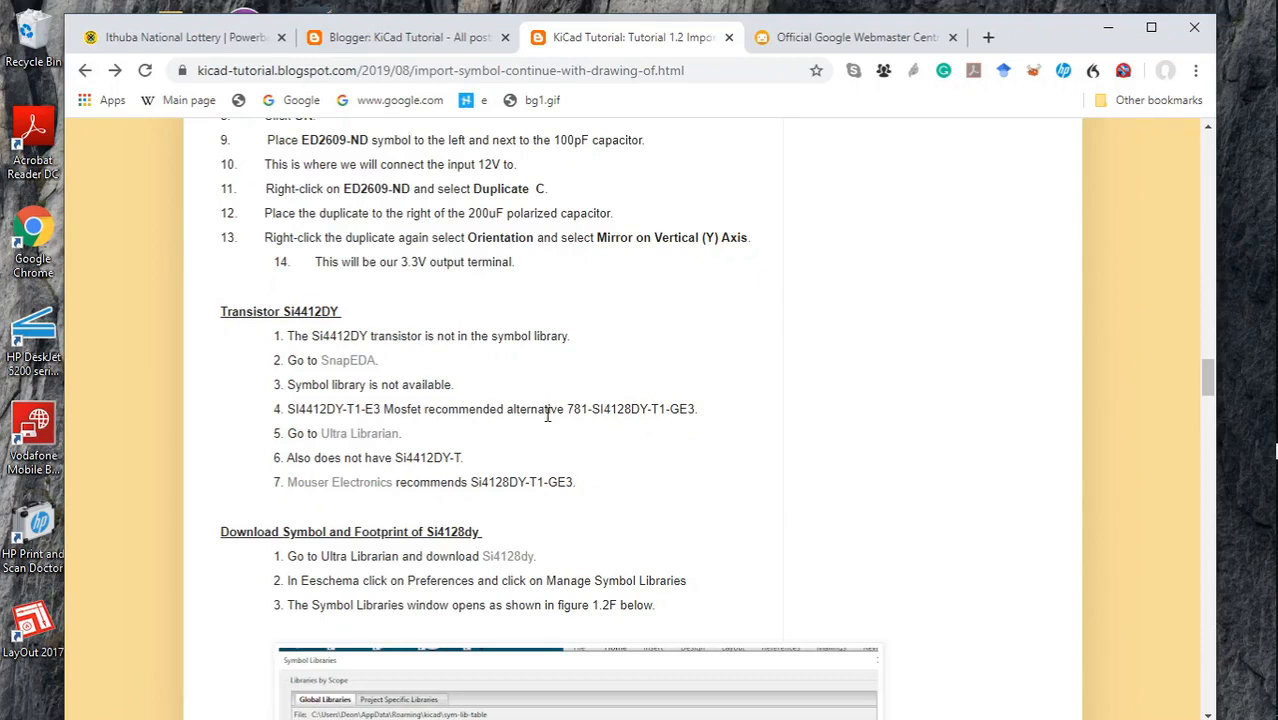
# Open the Ultra Librarian page for Si4128dy from the tutorial's download section and examine its symbol and footprint previews.
pyautogui.moveTo(1204, 366); pyautogui.dragTo(1205, 384)
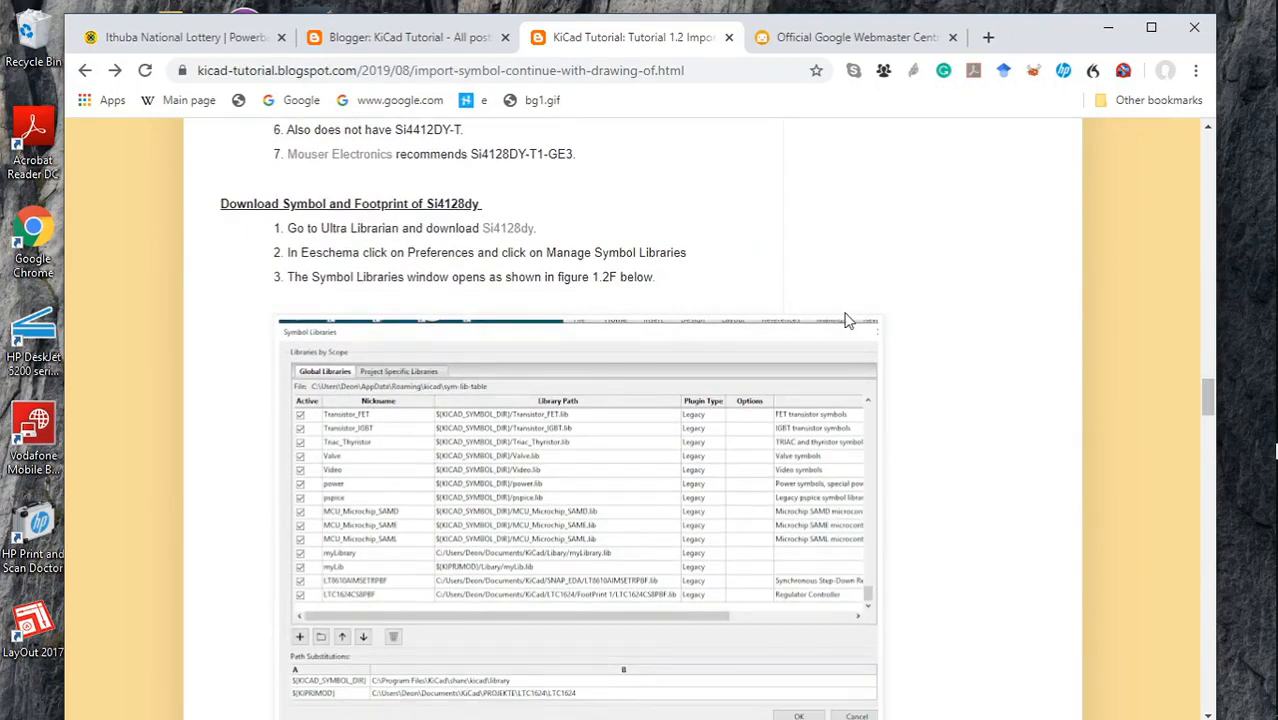
pyautogui.click(517, 236)
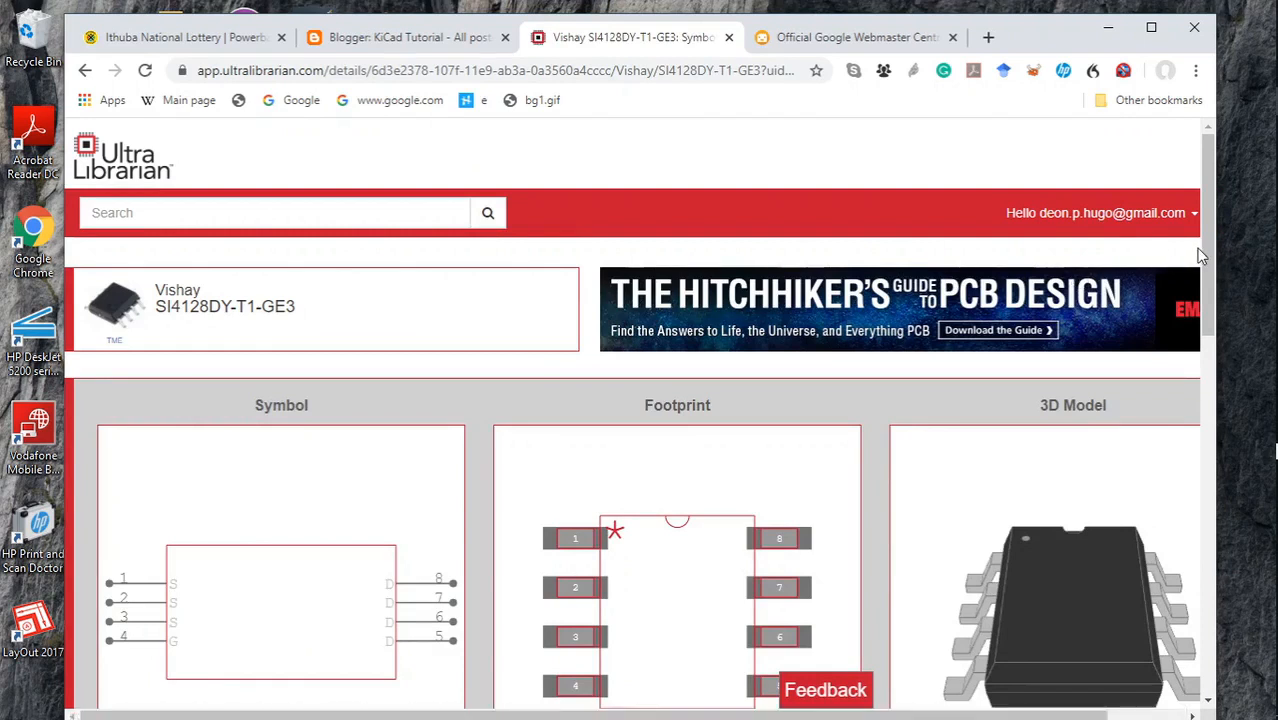
pyautogui.moveTo(1203, 247); pyautogui.dragTo(1247, 371)
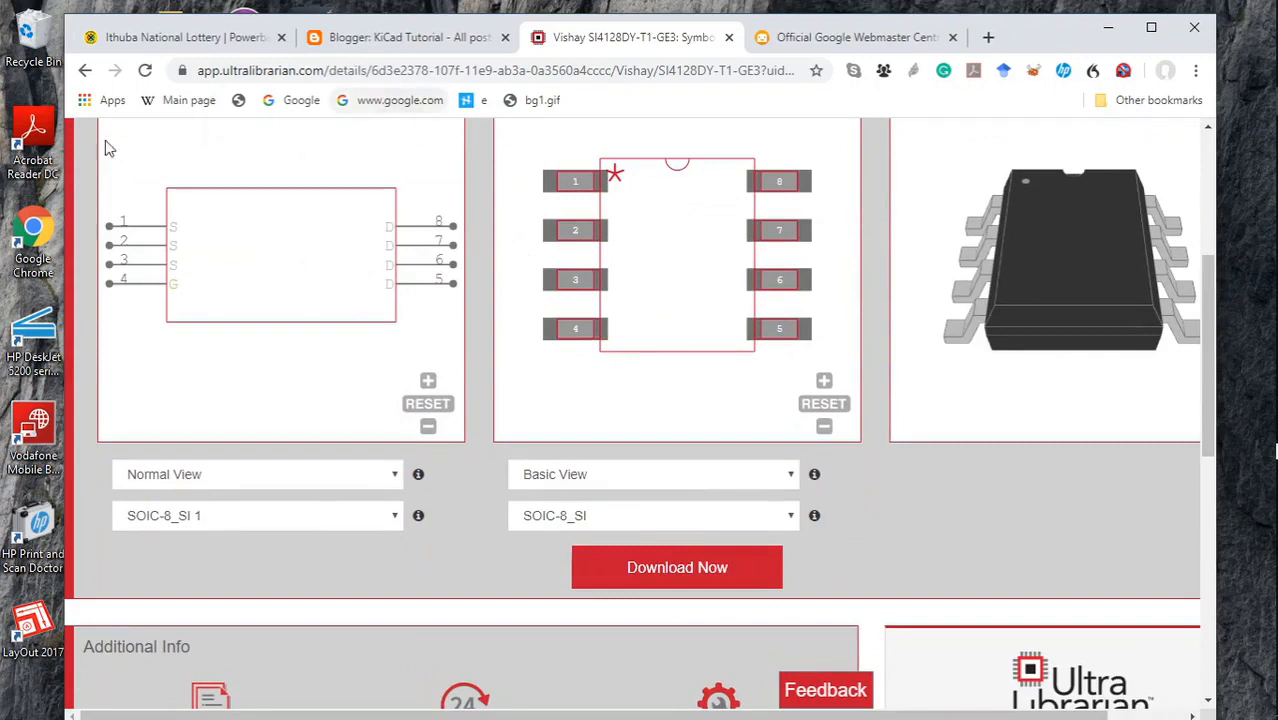
# Download the SI4128DY-T1-GE3 model in KiCAD format with sequential pin ordering and English (mil) units, passing the robot check and dismissing the completion notice.
pyautogui.click(680, 568)
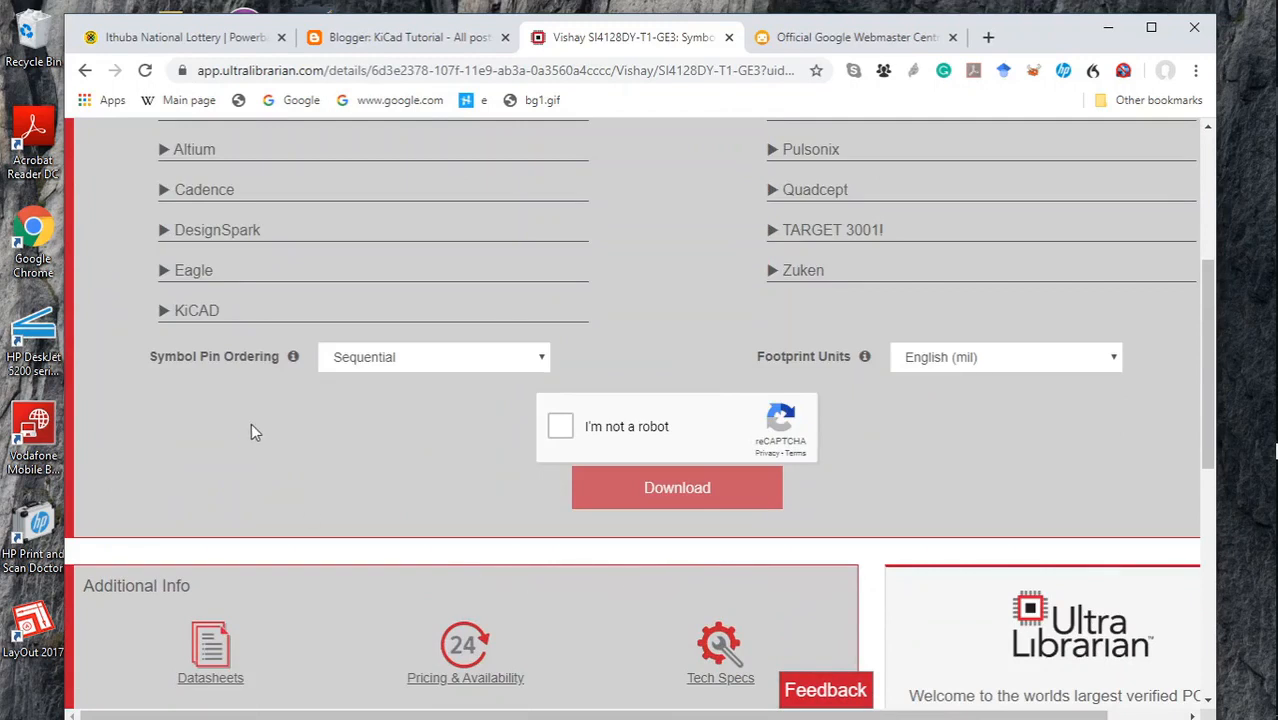
pyautogui.click(191, 313)
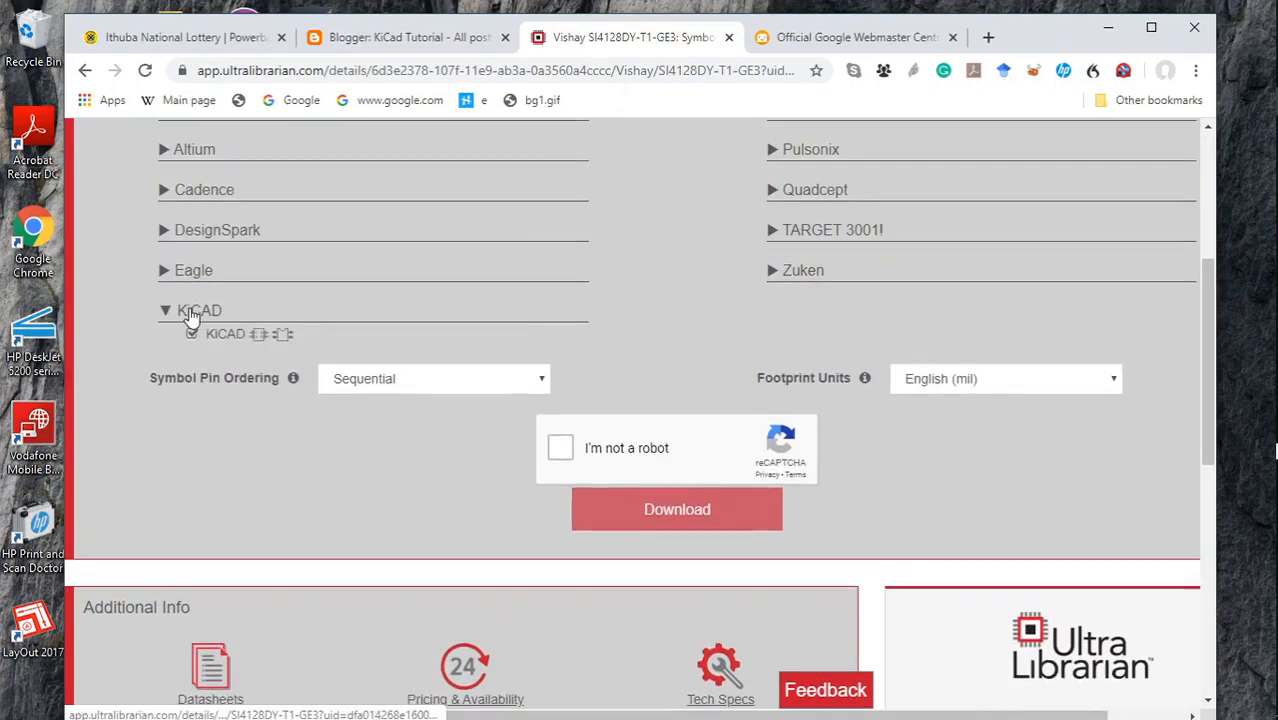
pyautogui.click(559, 449)
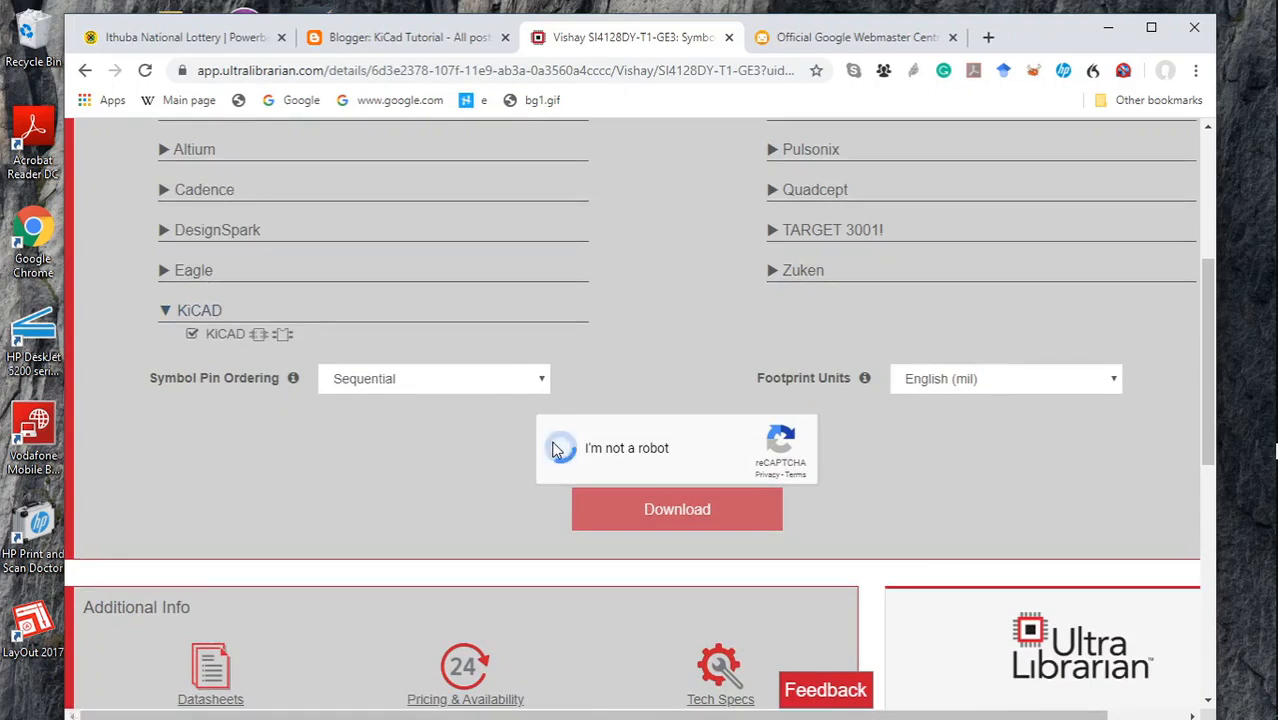
pyautogui.click(658, 513)
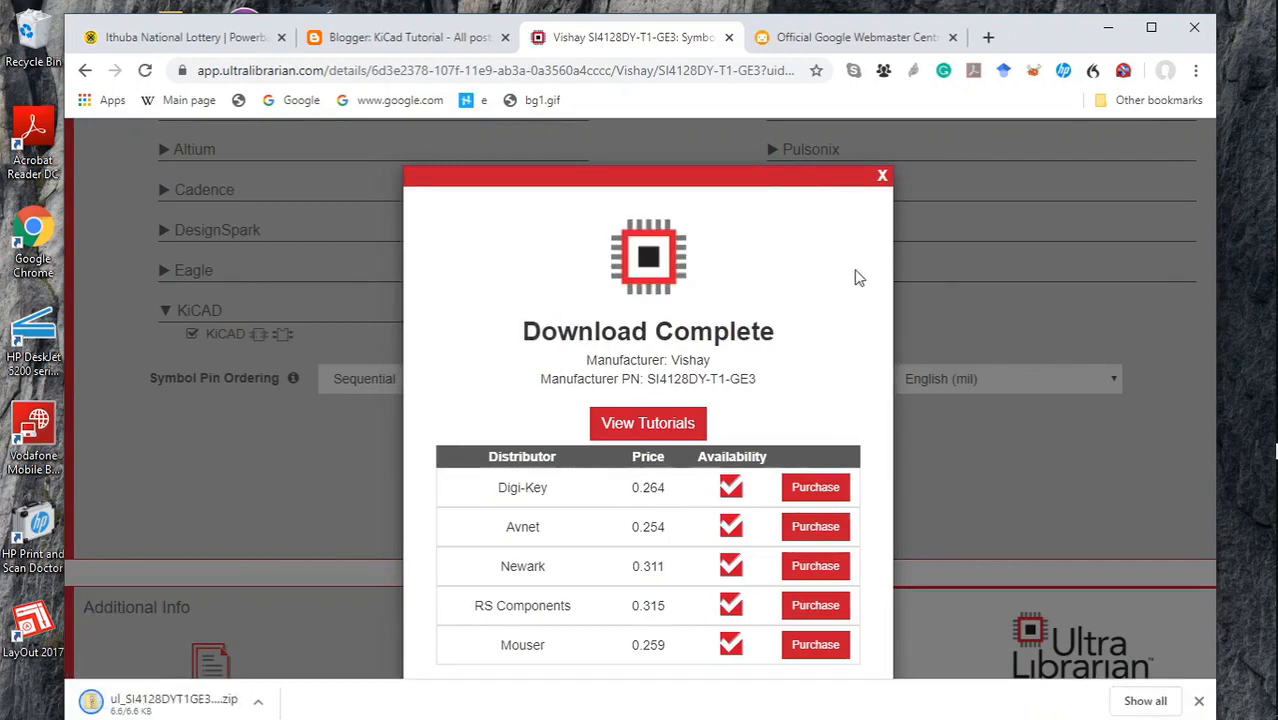
pyautogui.click(881, 176)
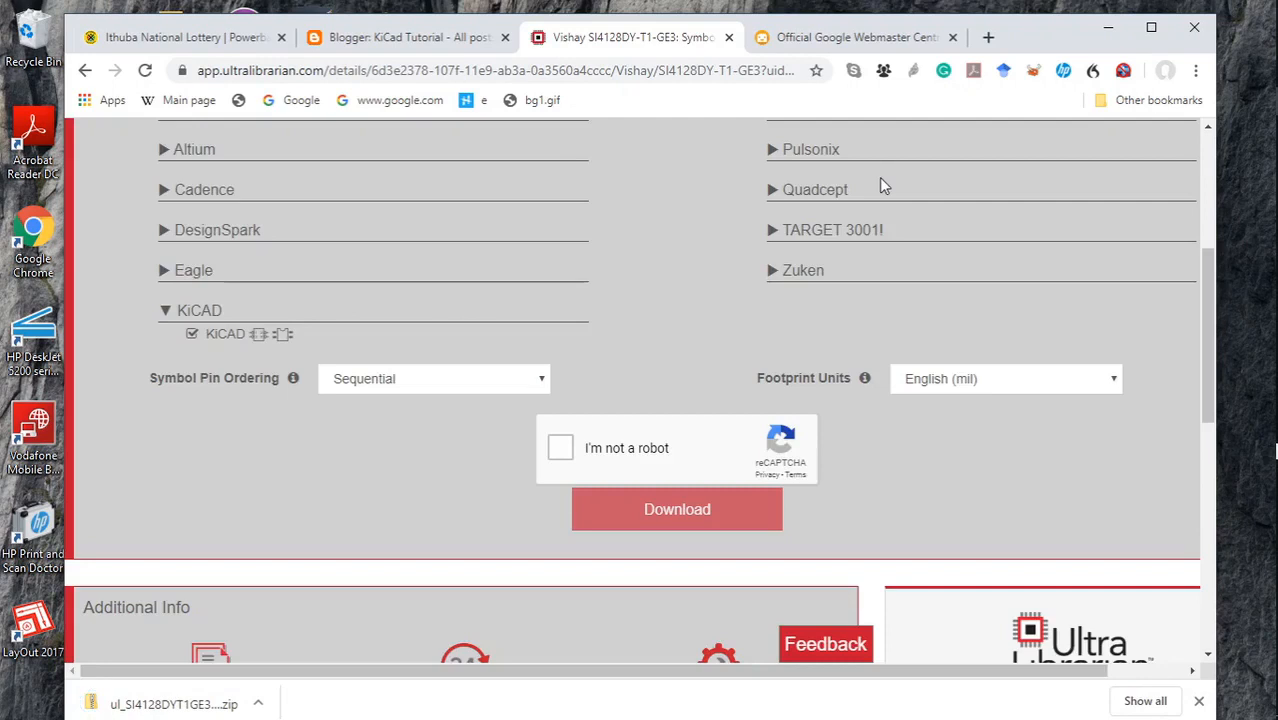
# Open the downloaded SI4128DY zip archive, examine its contents, and close it.
pyautogui.click(256, 705)
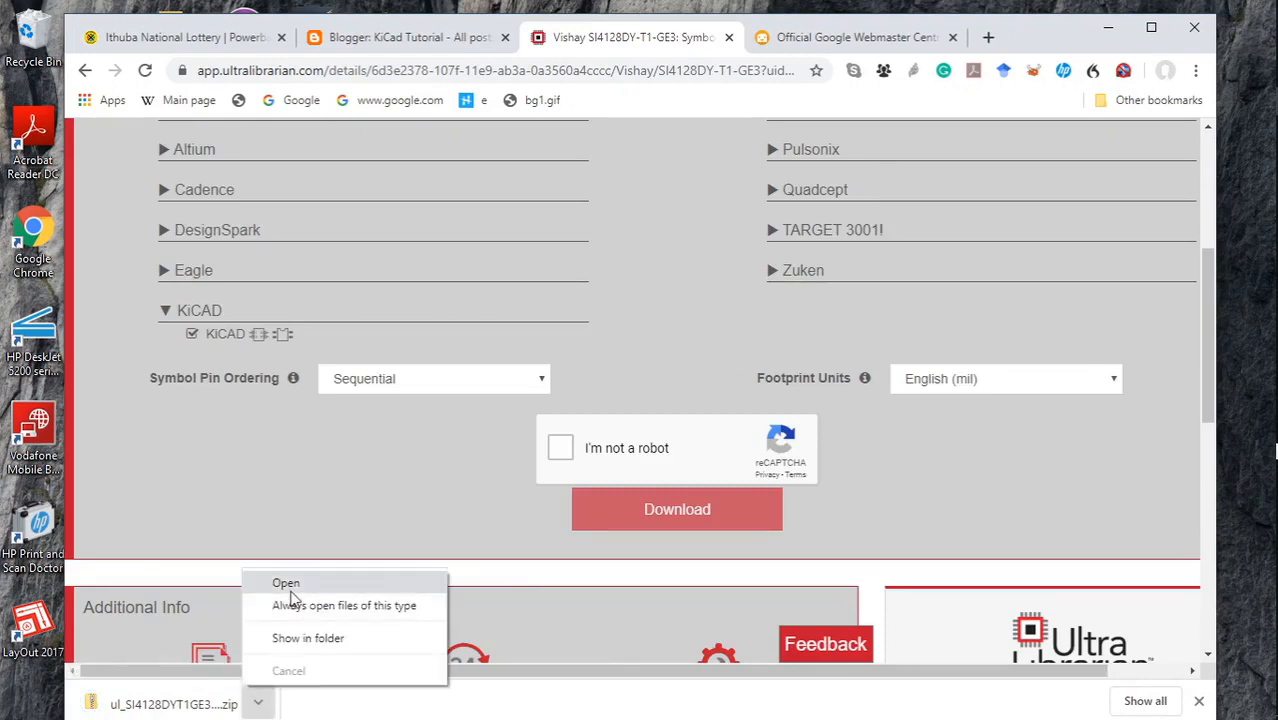
pyautogui.click(290, 590)
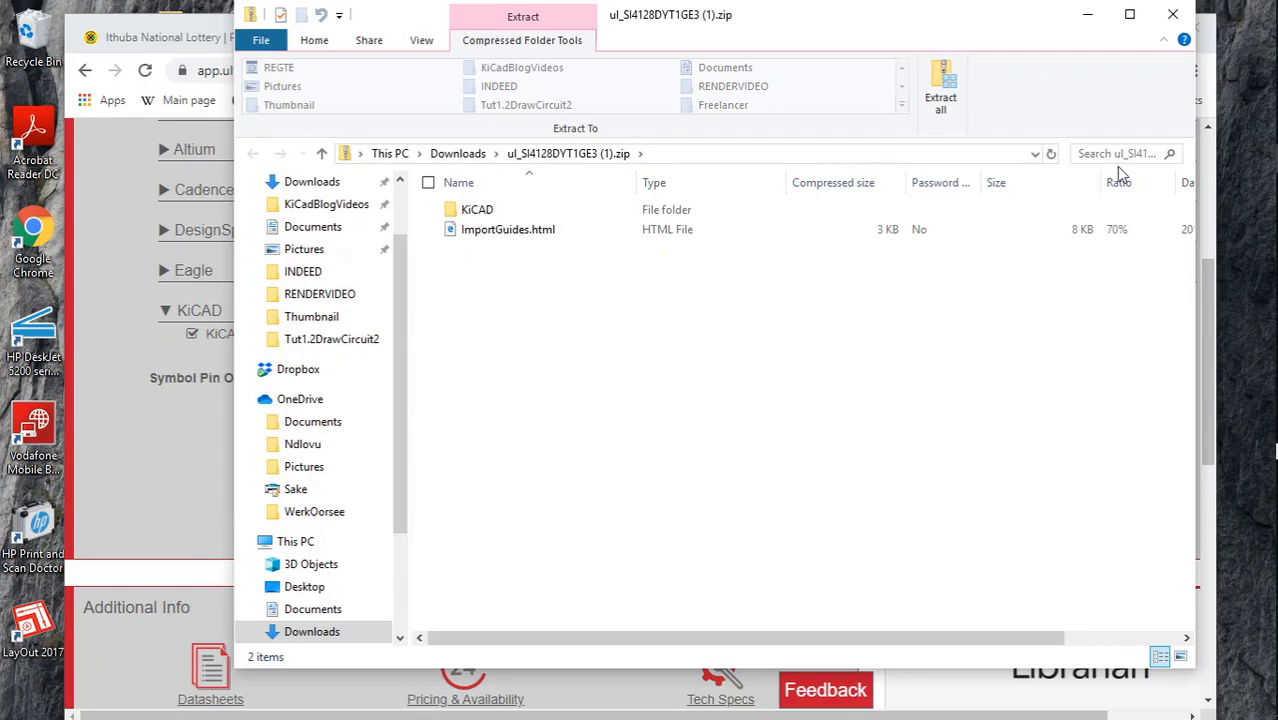
pyautogui.click(1173, 17)
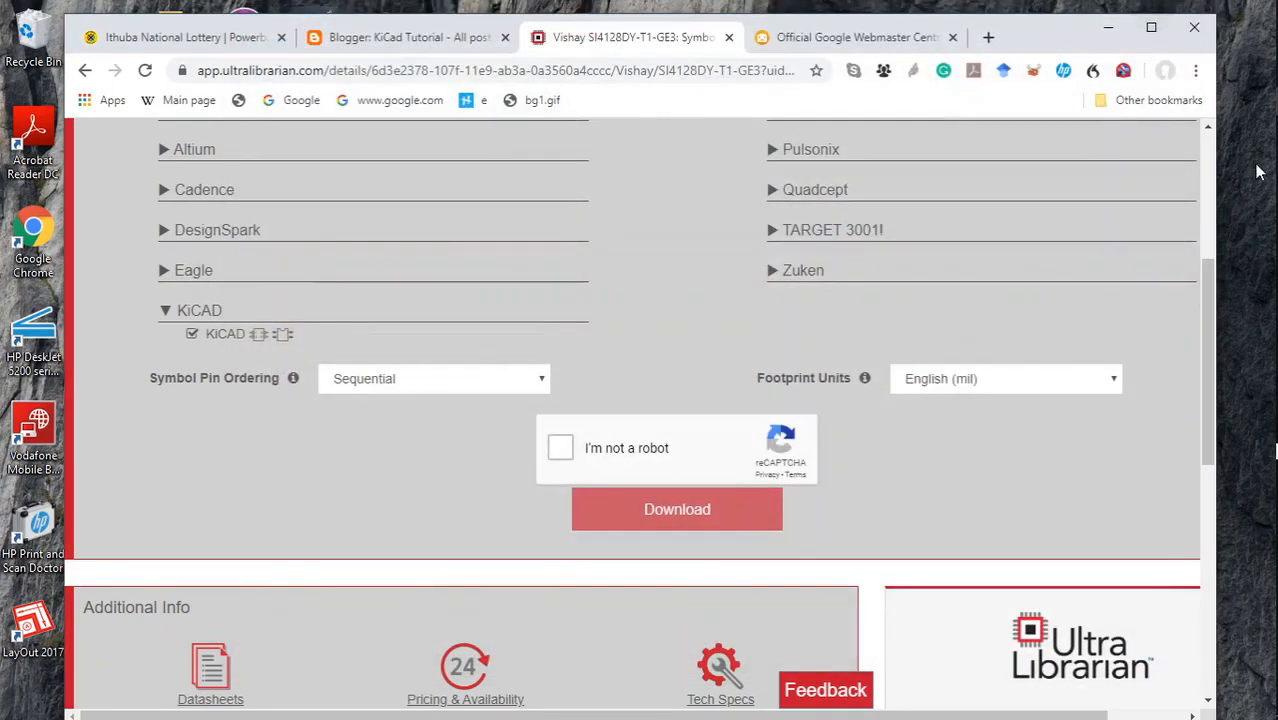
# Switch to the LTC 1624Video schematic in Eeschema and open the global symbol libraries list.
pyautogui.moveTo(1272, 400)
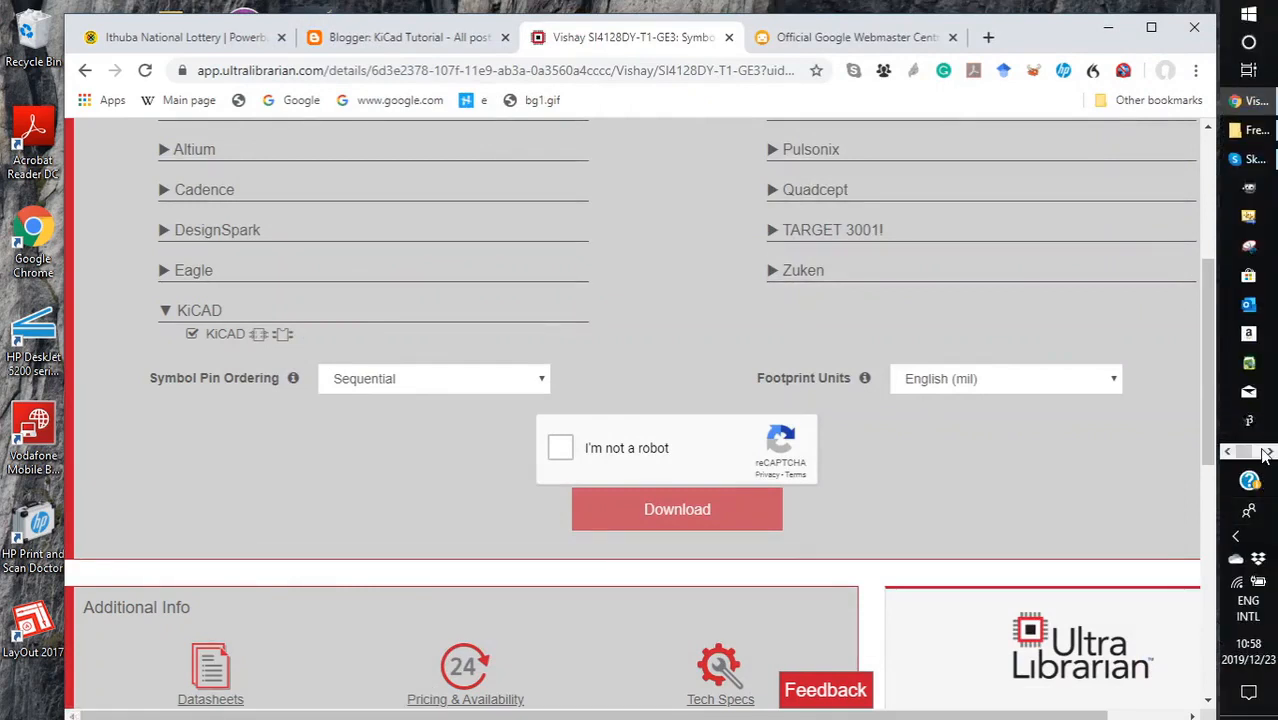
pyautogui.click(1265, 453)
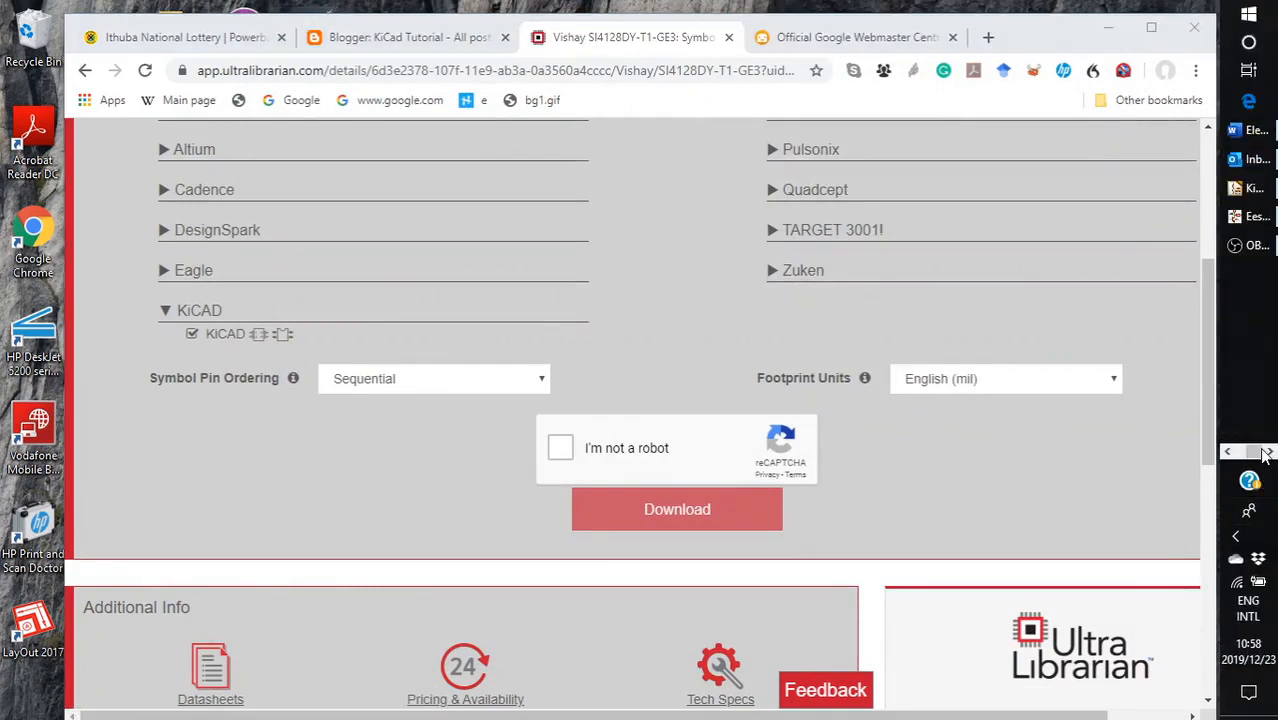
pyautogui.click(1255, 218)
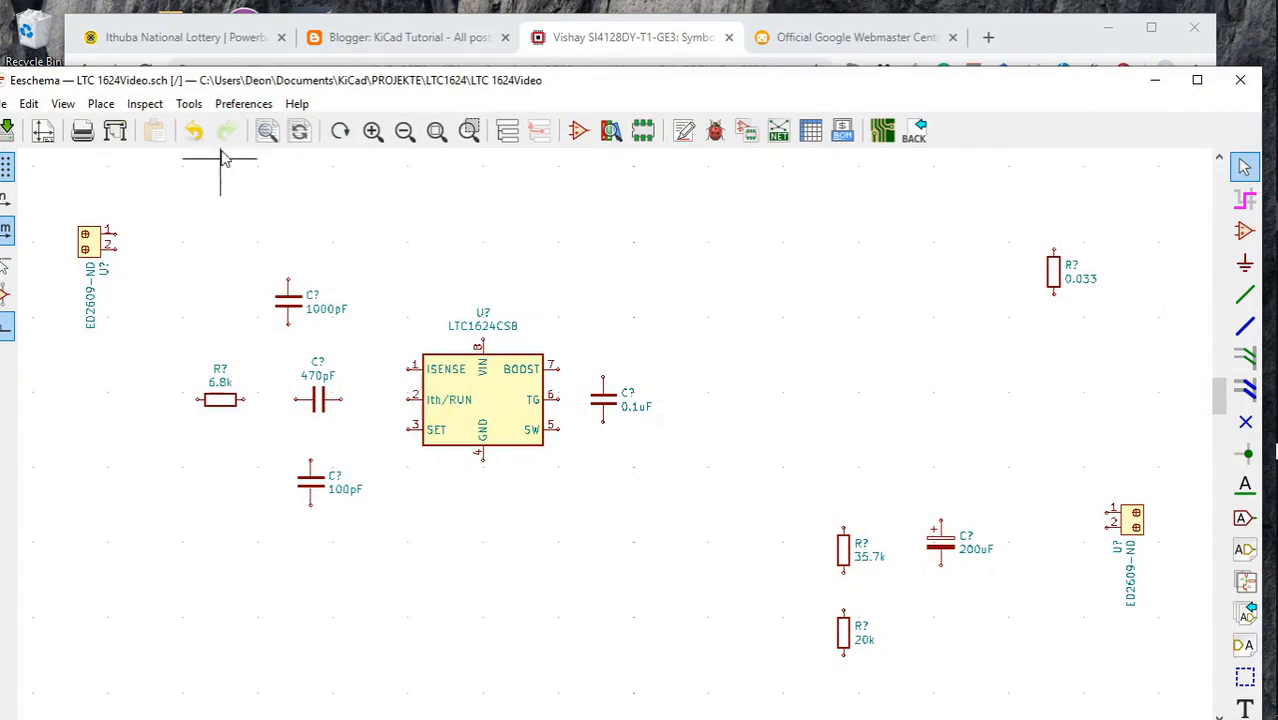
pyautogui.click(232, 105)
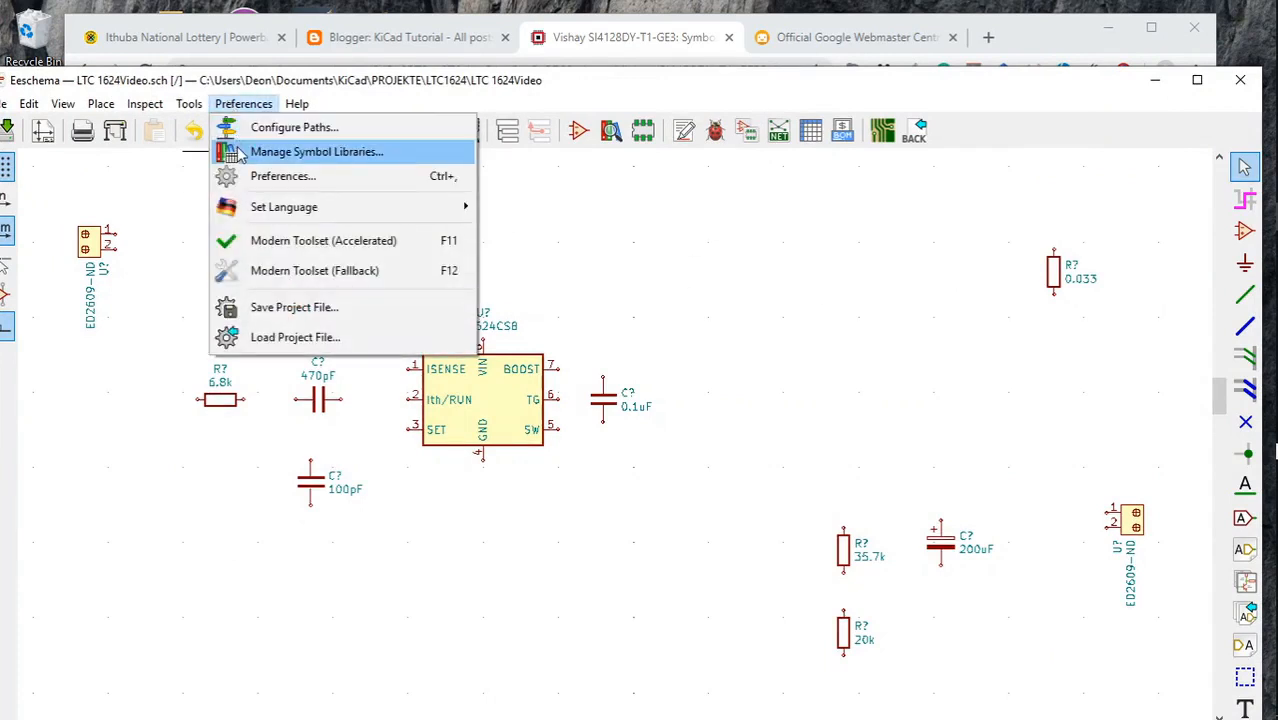
pyautogui.click(232, 152)
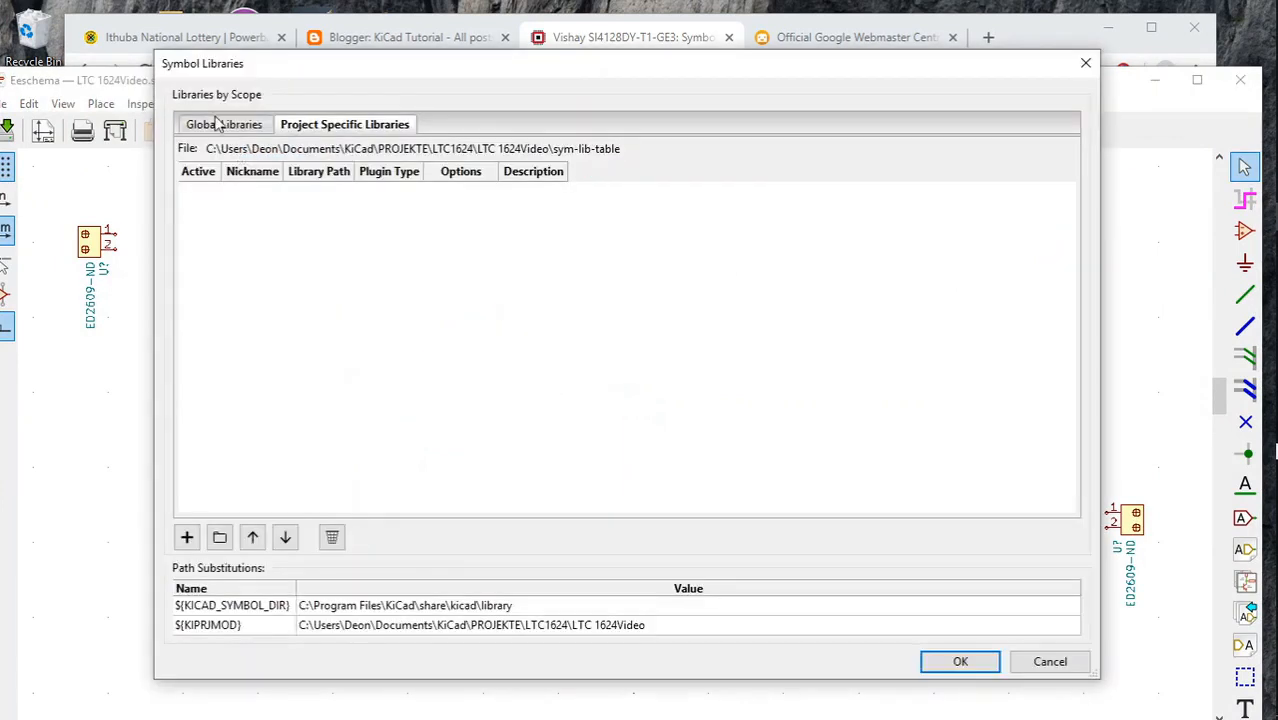
pyautogui.click(219, 125)
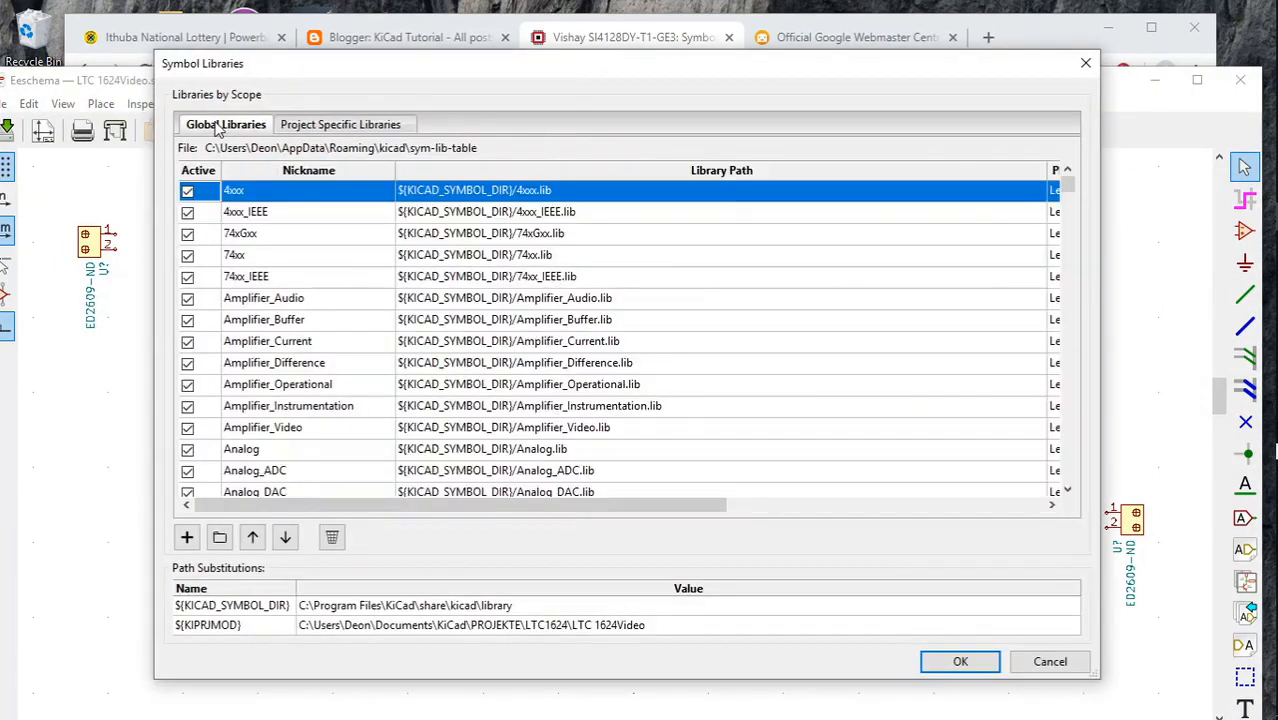
# Browse to 2019-12-22_17-56-48.lib inside the KICADSymbols folder on the C: drive and leave the file selection without adding it.
pyautogui.click(219, 539)
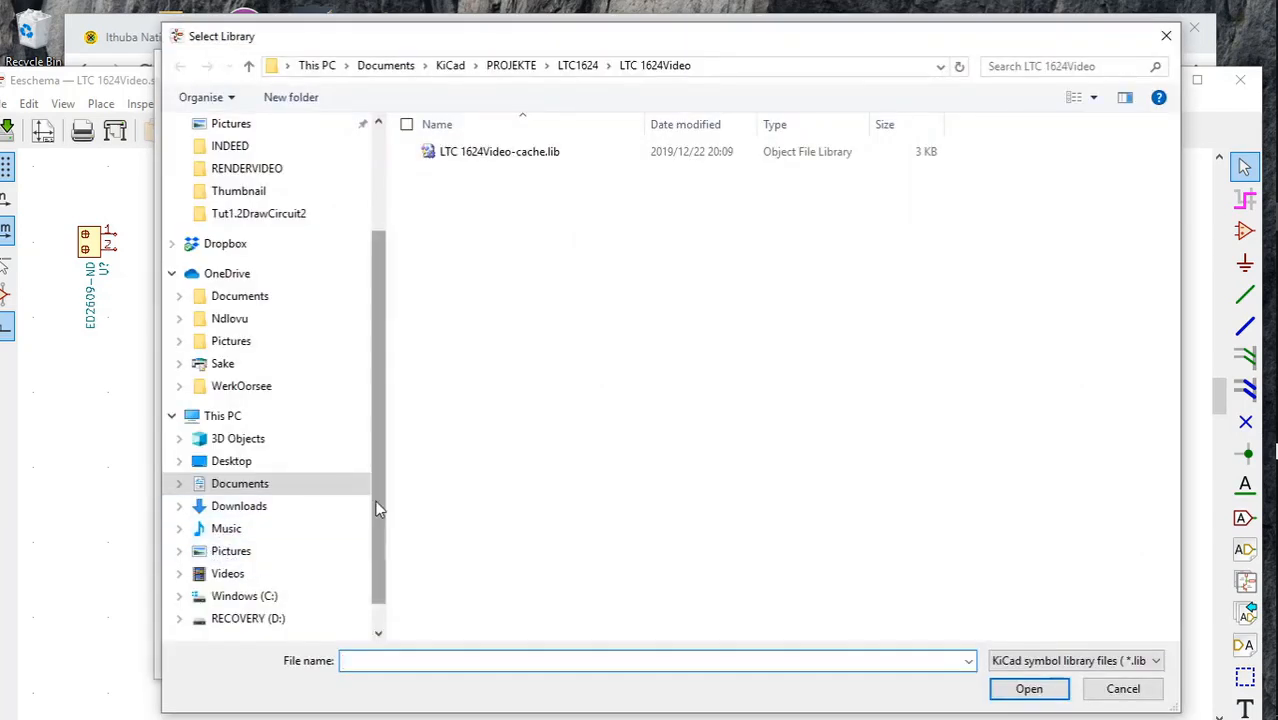
pyautogui.moveTo(376, 503); pyautogui.dragTo(376, 526)
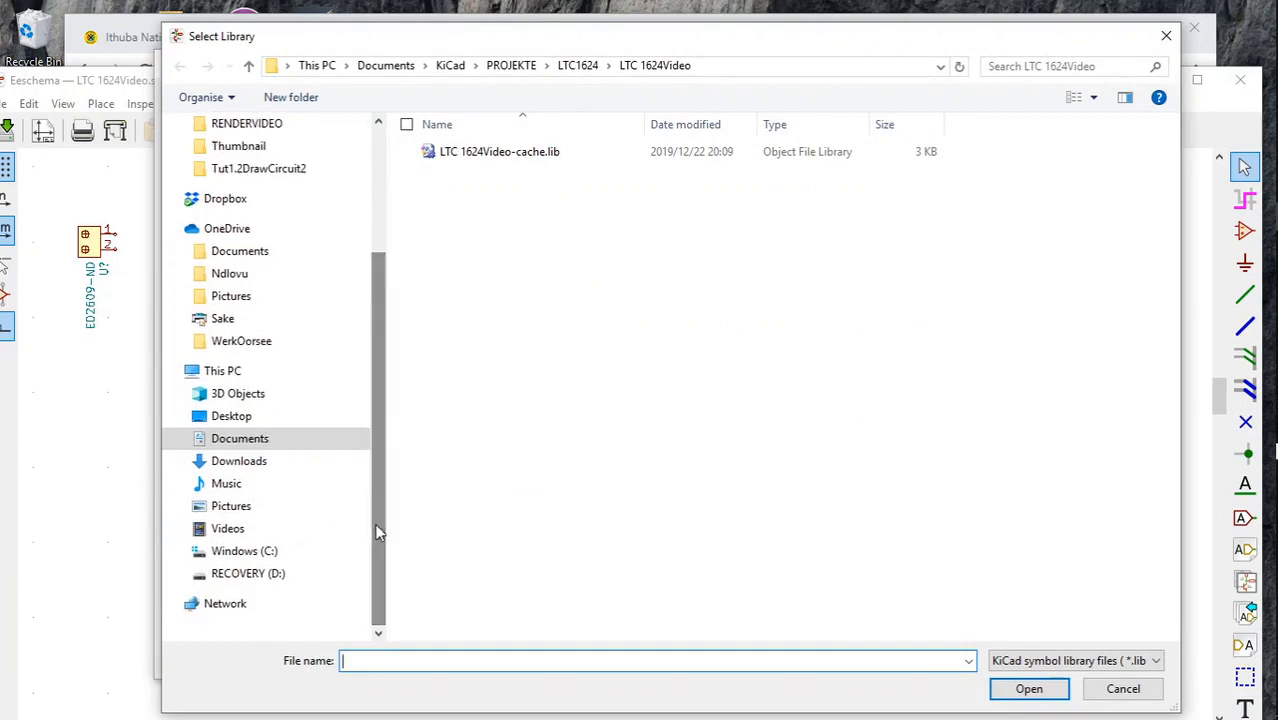
pyautogui.click(240, 552)
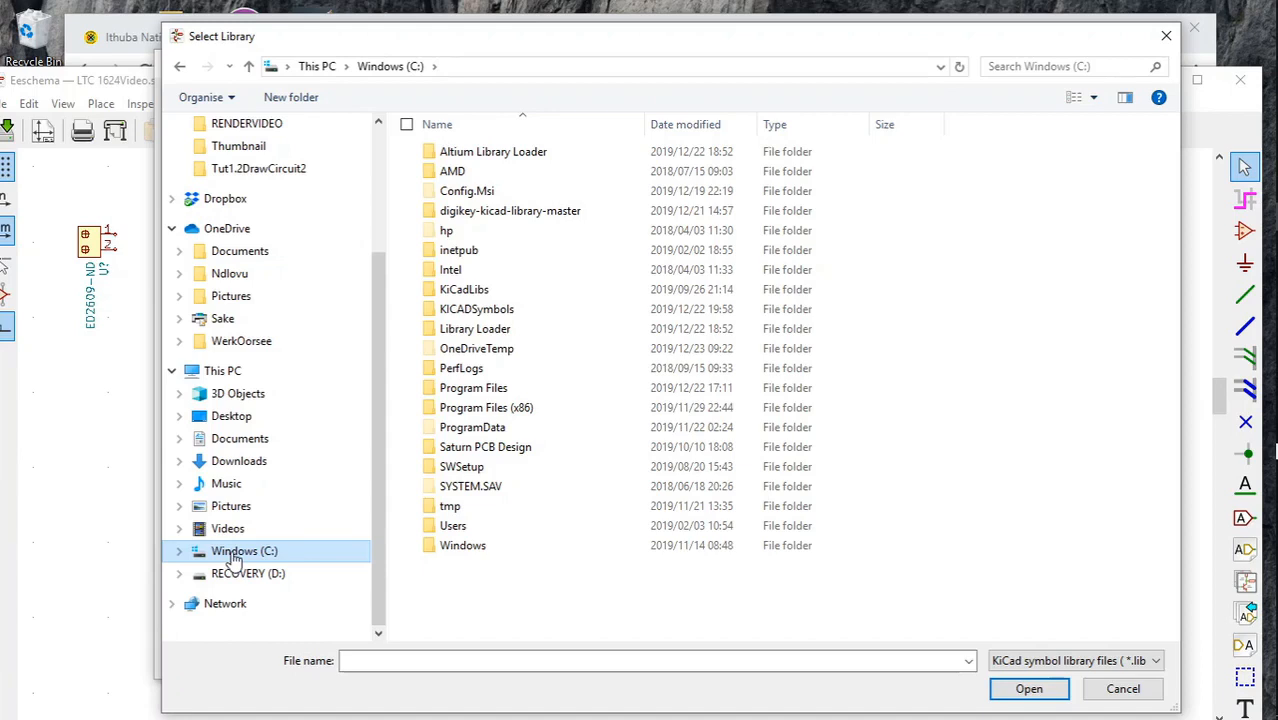
pyautogui.doubleClick(495, 316)
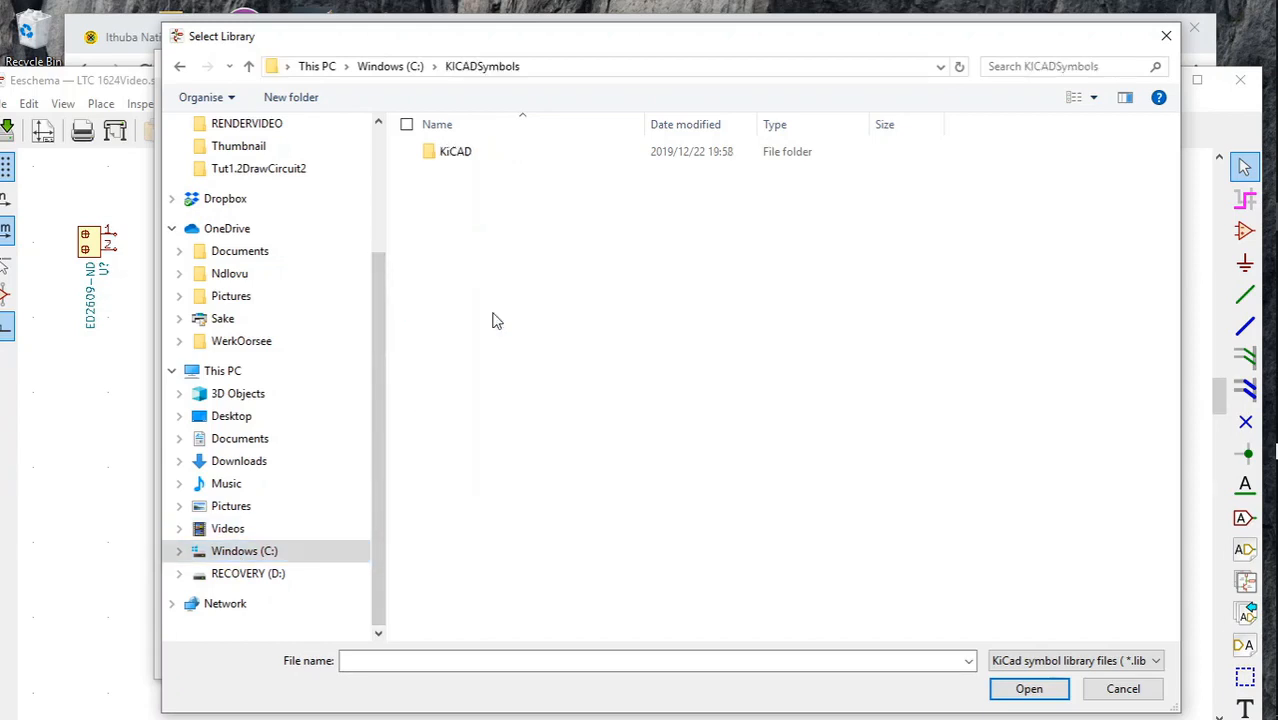
pyautogui.doubleClick(479, 156)
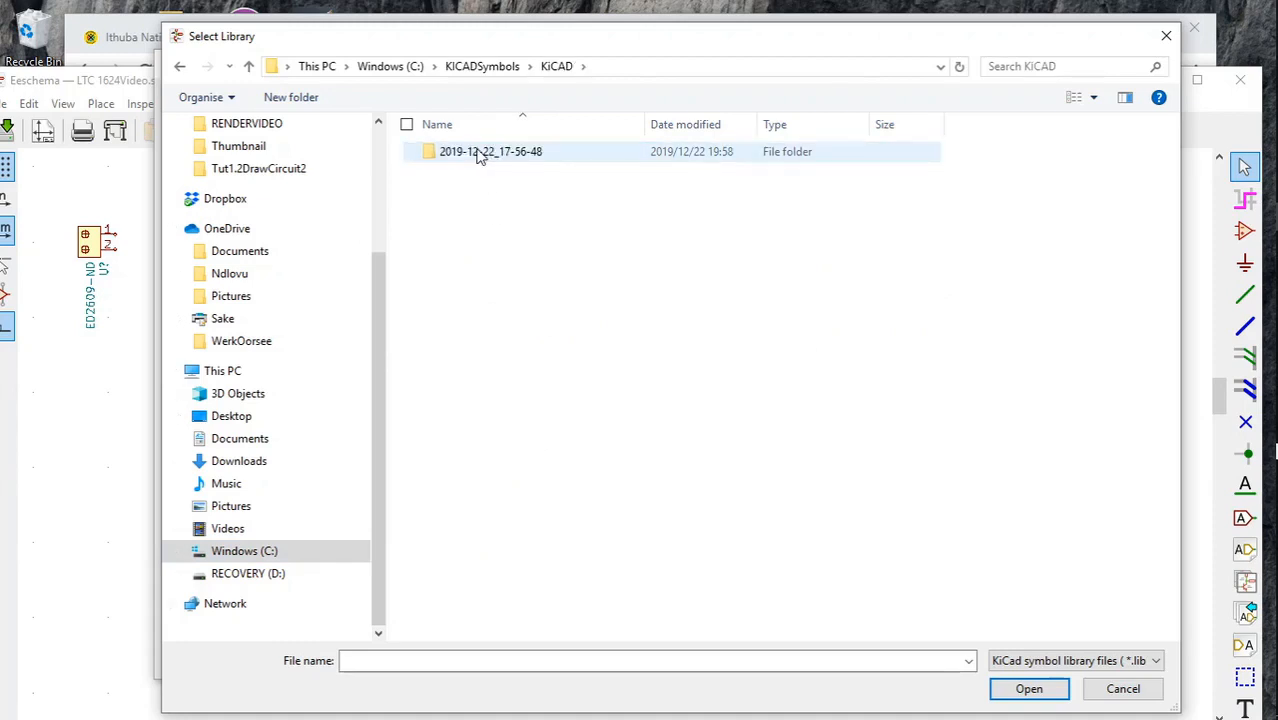
pyautogui.doubleClick(479, 153)
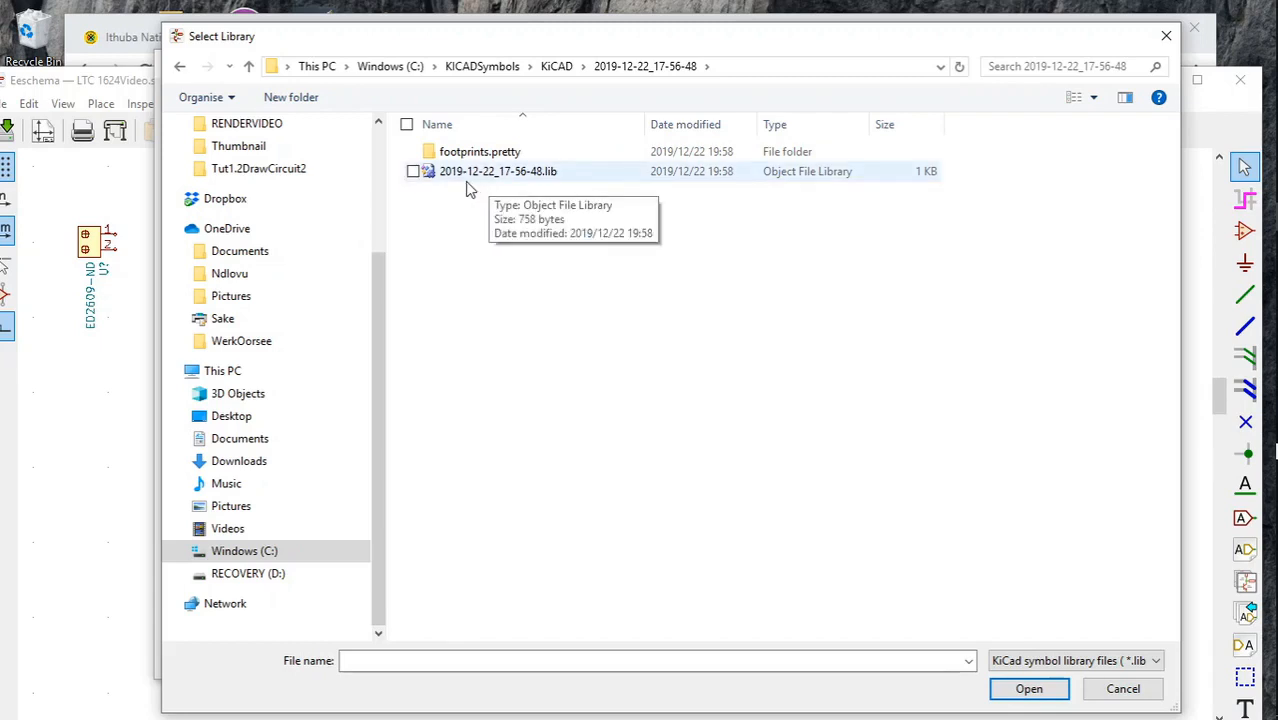
pyautogui.click(540, 172)
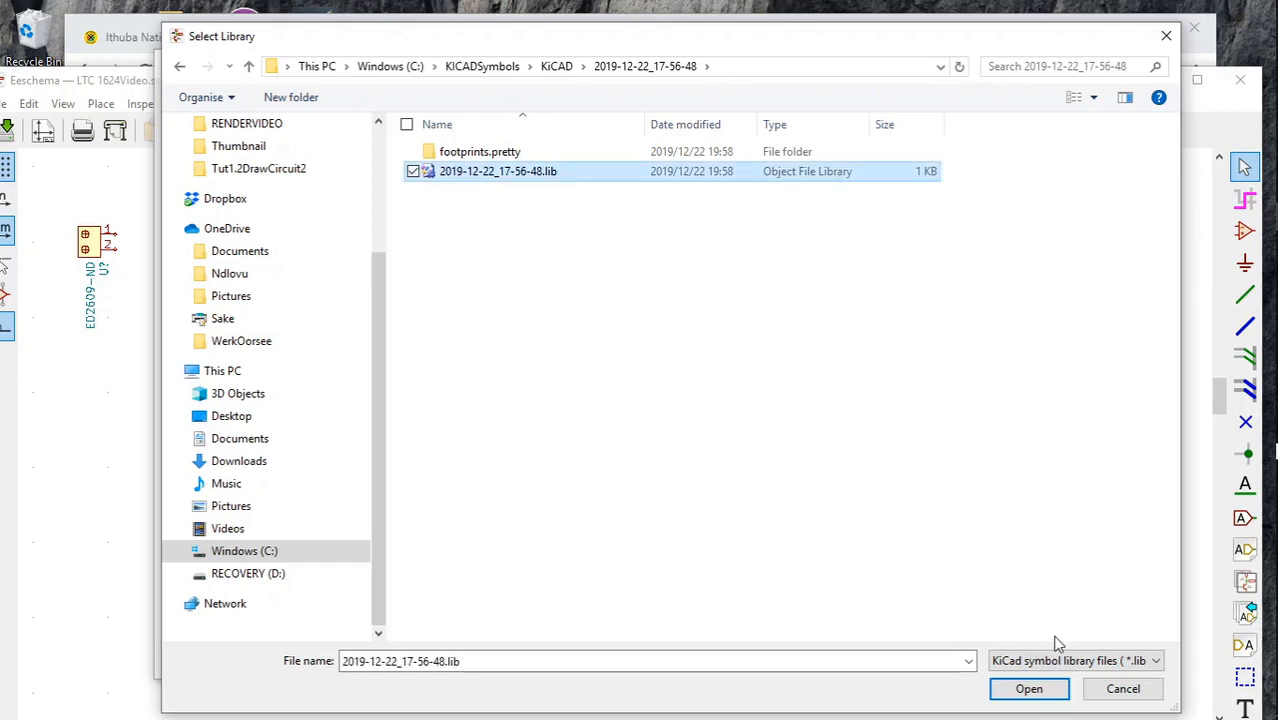
pyautogui.click(1119, 689)
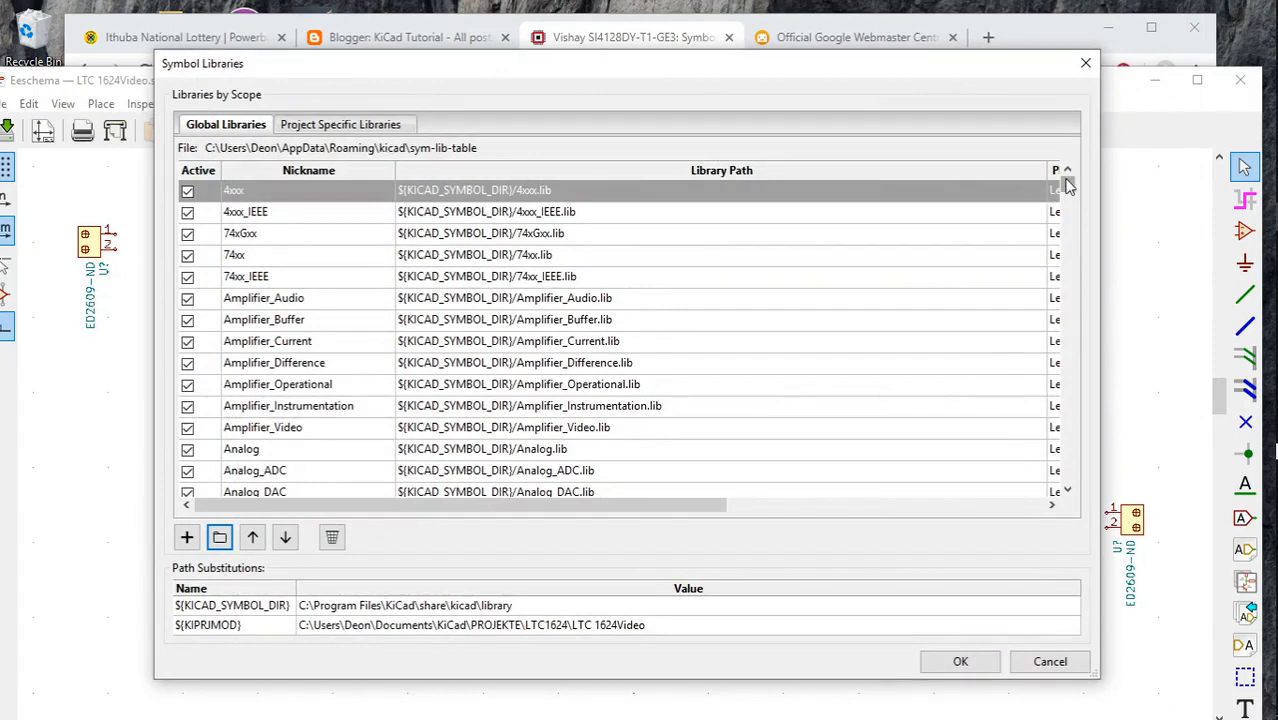
# Check the SI4128dy entry at the end of the global symbol libraries and accept the library settings.
pyautogui.moveTo(1067, 185); pyautogui.dragTo(1100, 495)
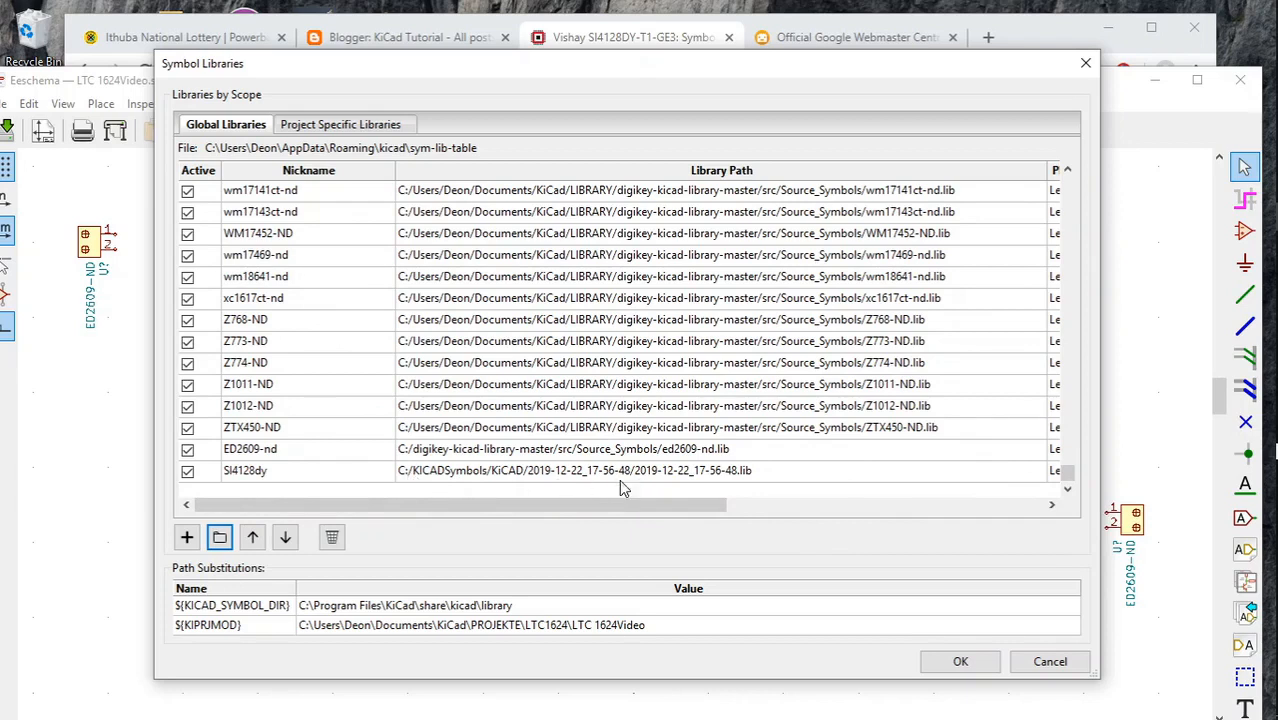
pyautogui.click(318, 477)
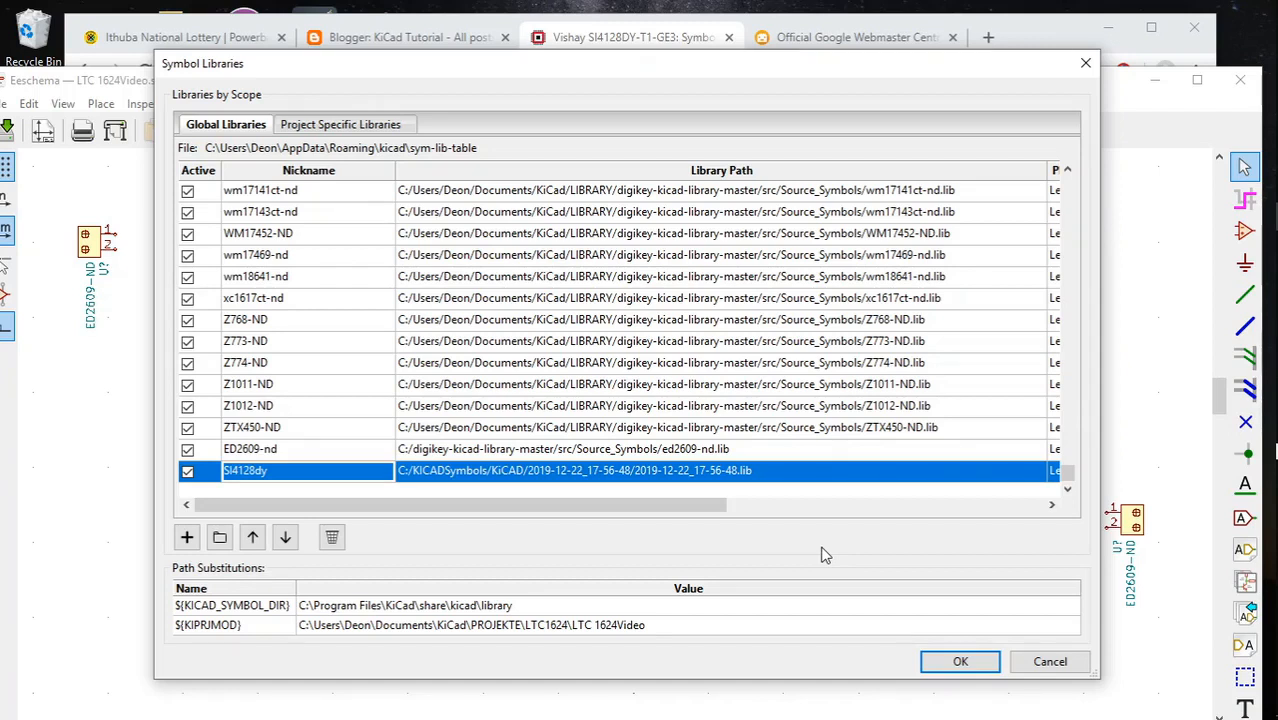
pyautogui.click(942, 664)
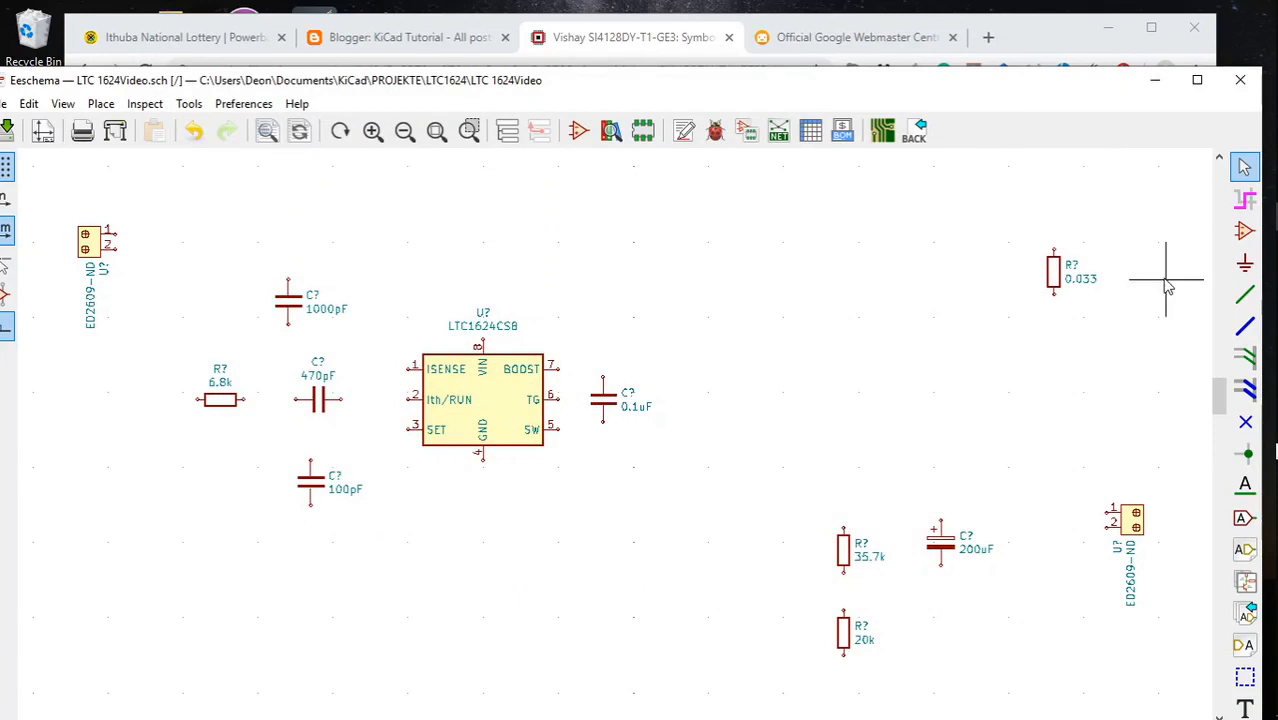
# Find the SI4128DY-T1-GE3 symbol with the filter SI412 and place it to the right of the 0.1uF capacitor beside the LTC1624CS8.
pyautogui.click(1244, 232)
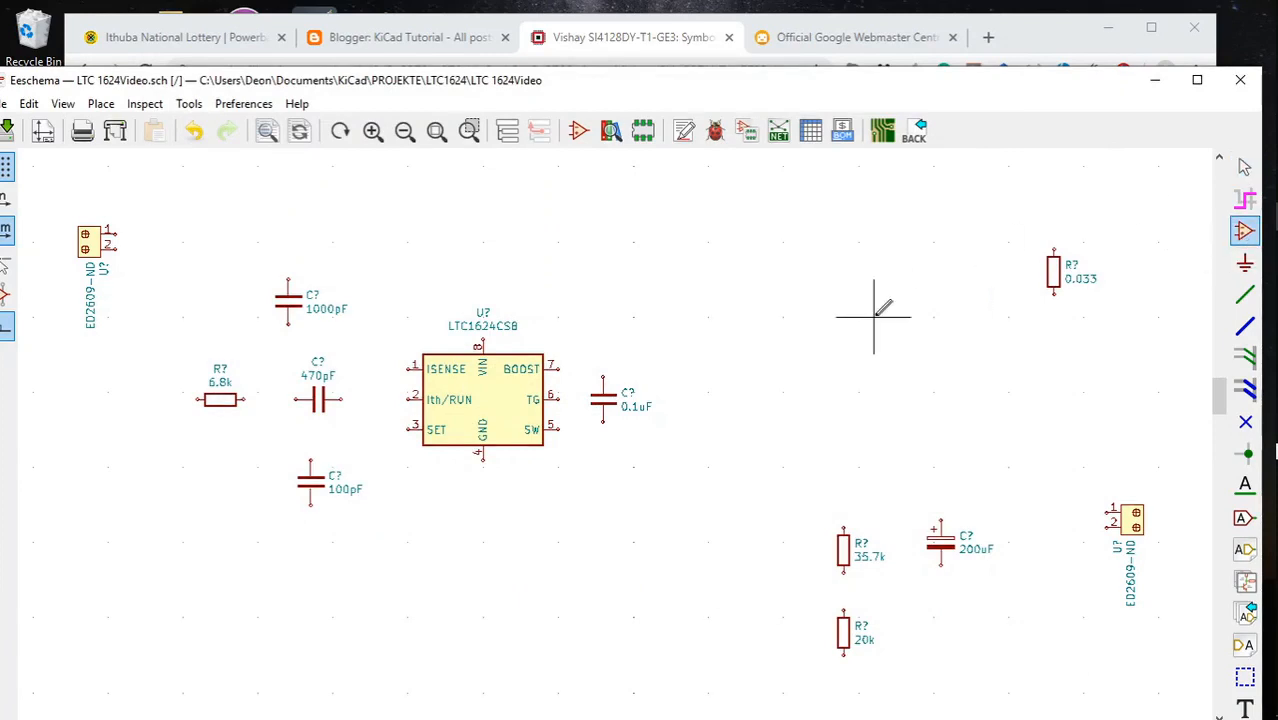
pyautogui.click(775, 316)
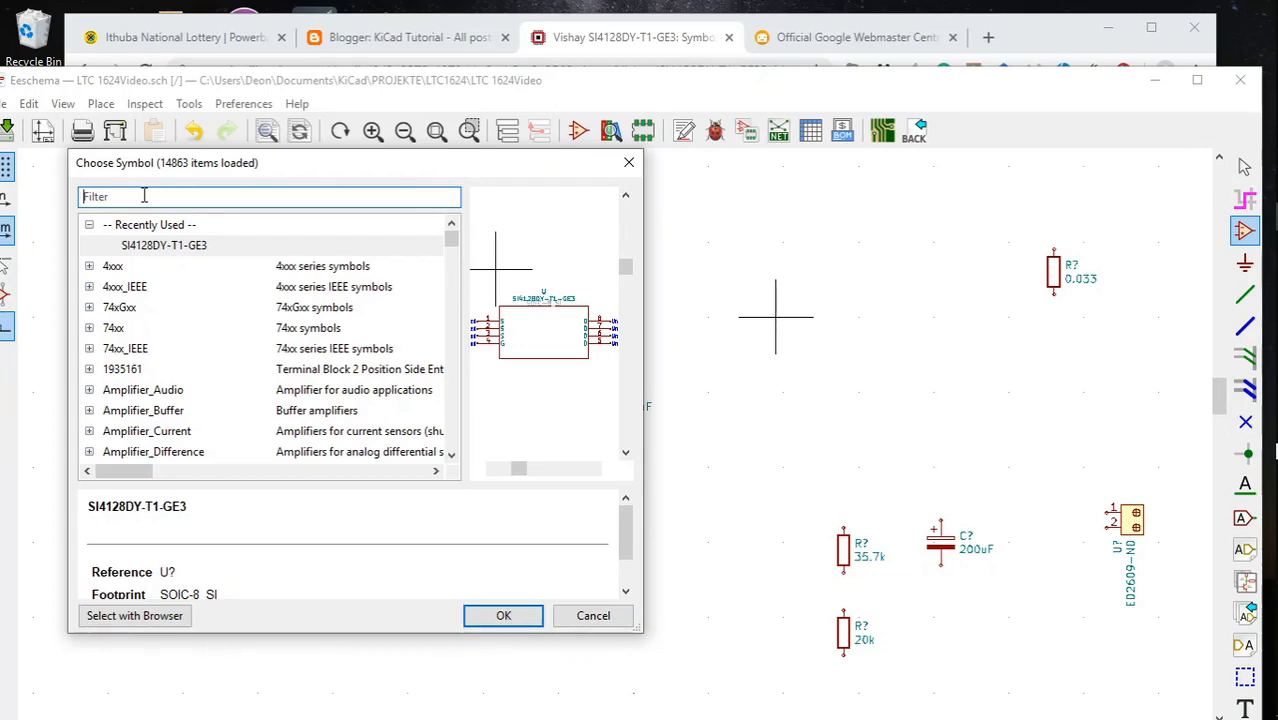
pyautogui.write('SI')
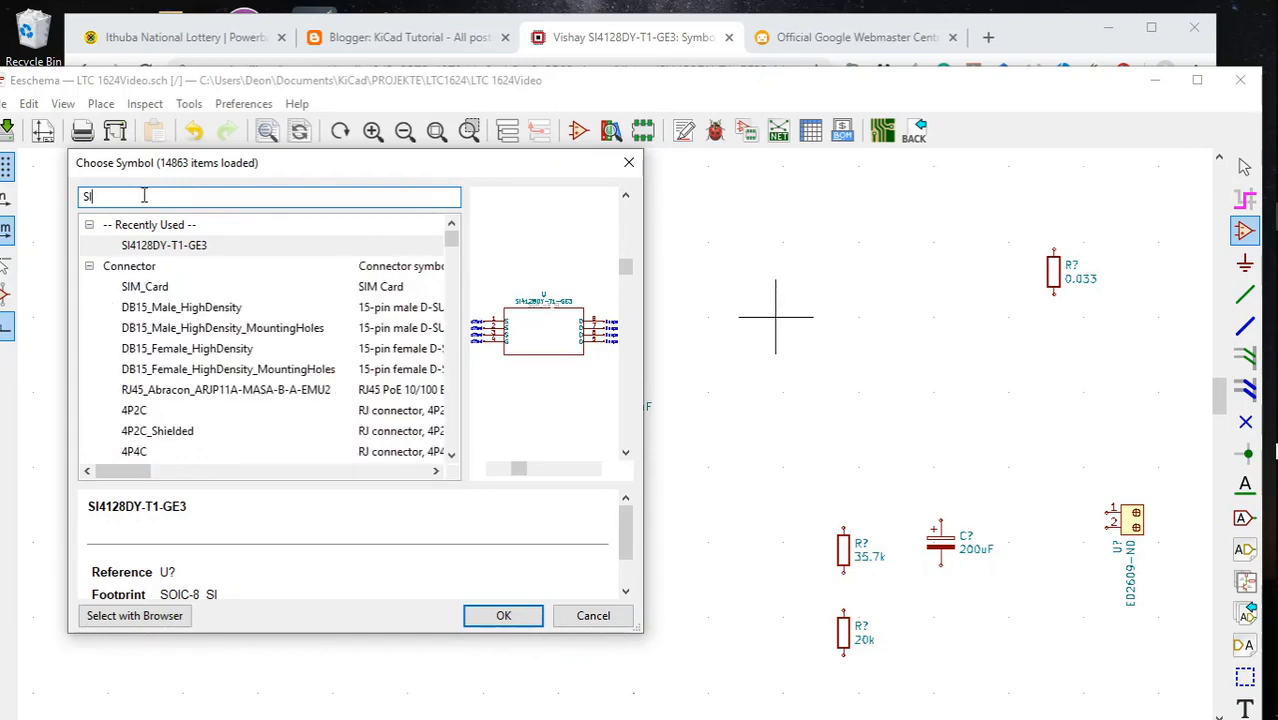
pyautogui.write('412')
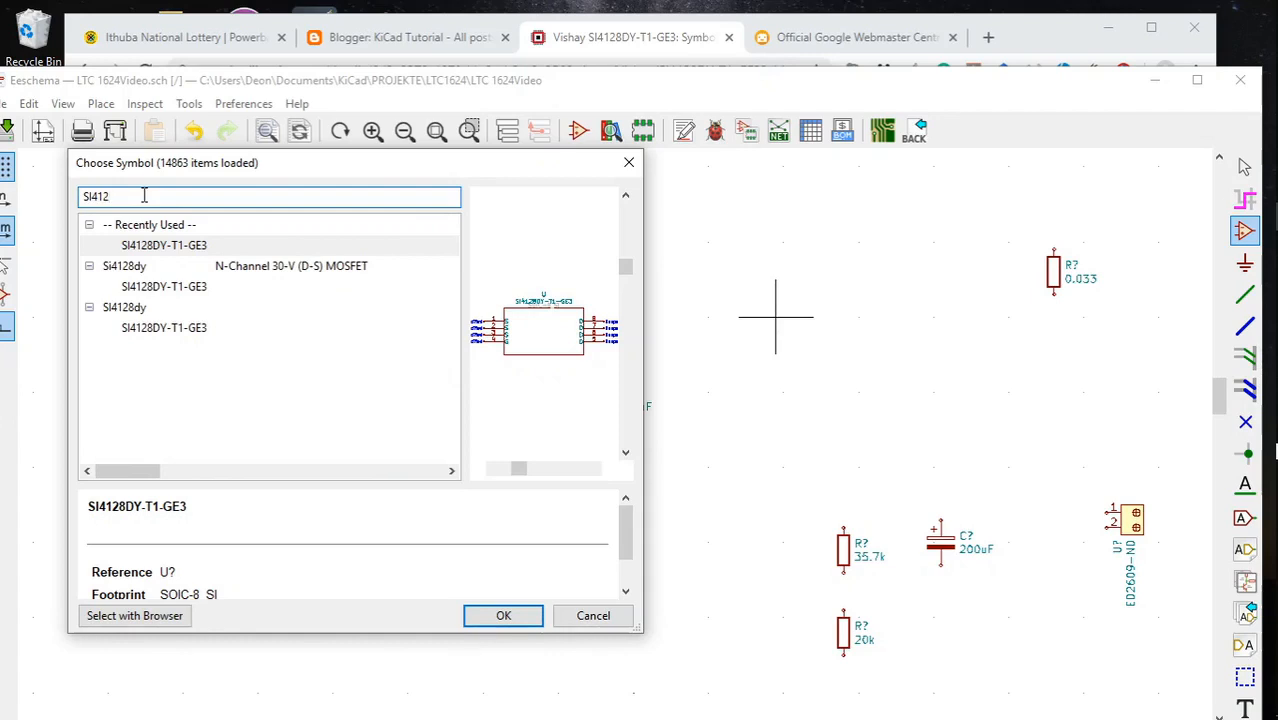
pyautogui.click(180, 336)
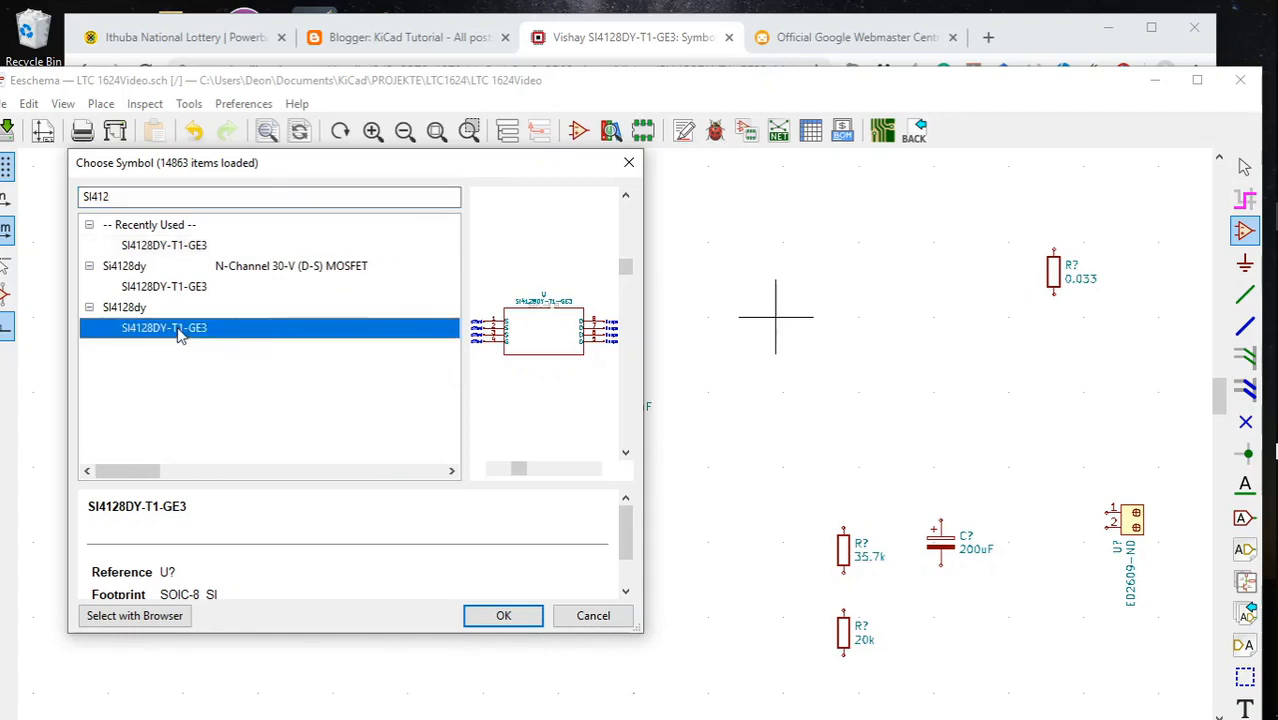
pyautogui.click(155, 248)
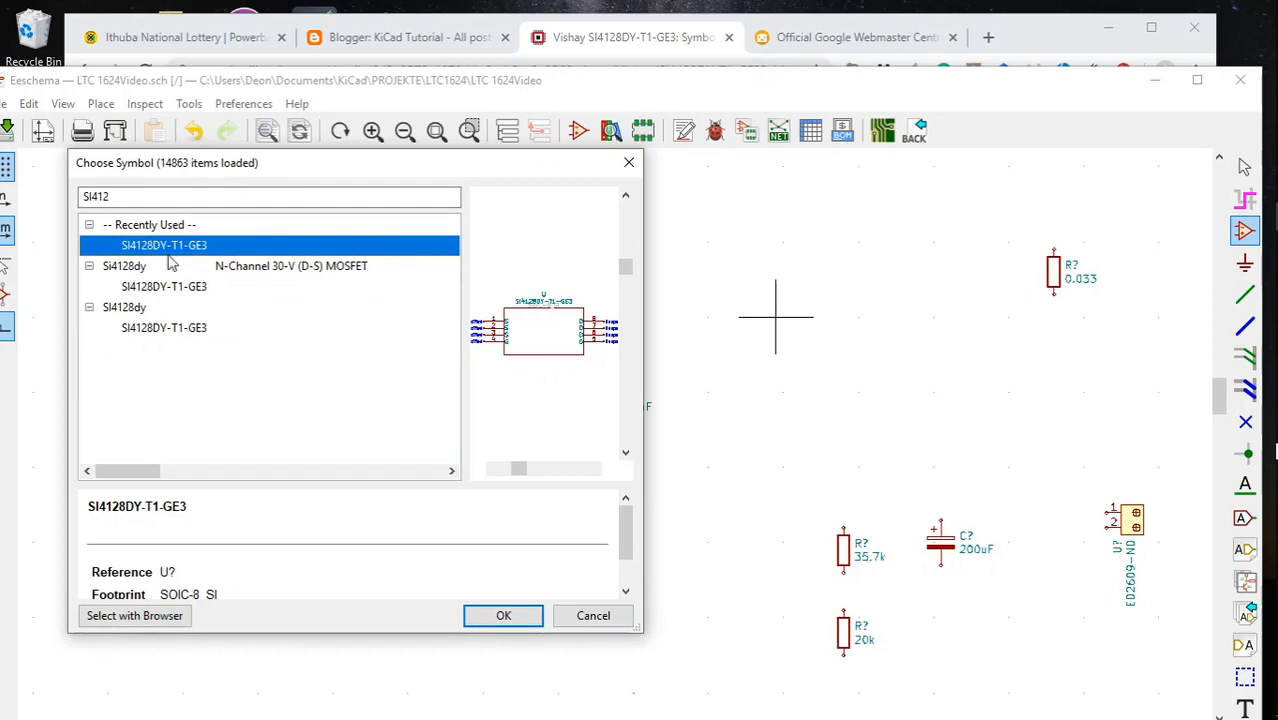
pyautogui.click(500, 617)
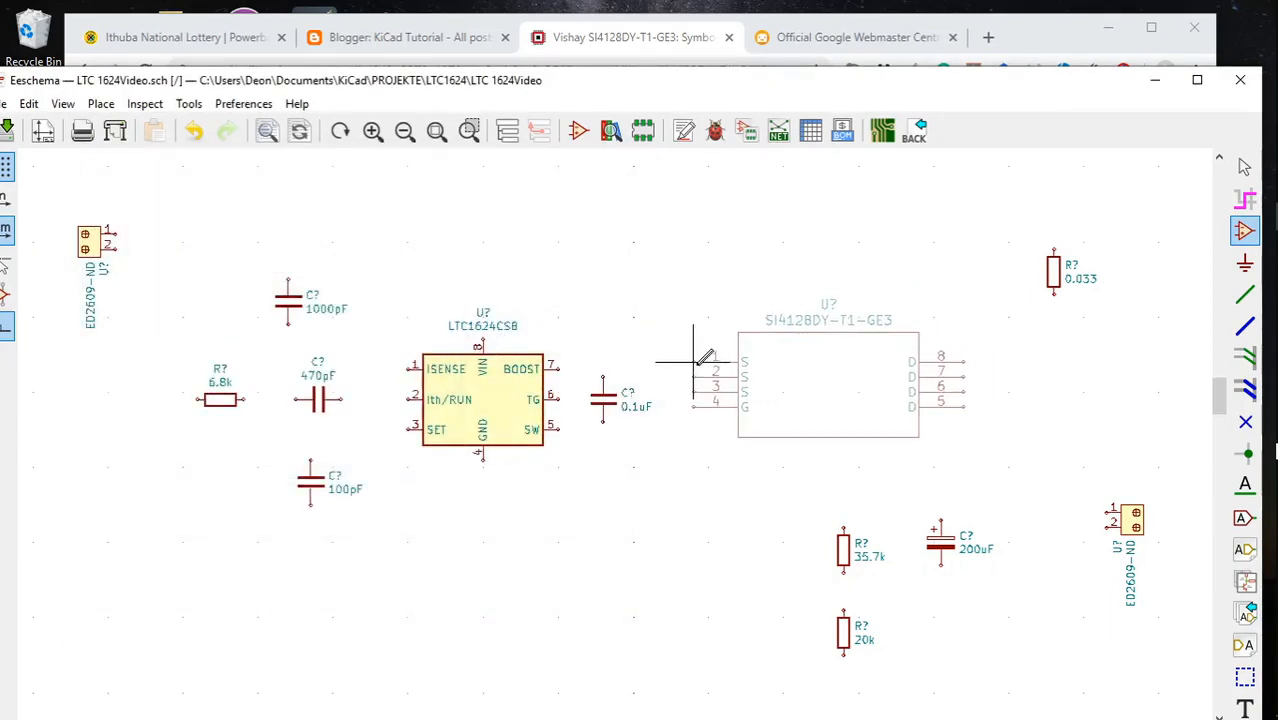
pyautogui.click(694, 361)
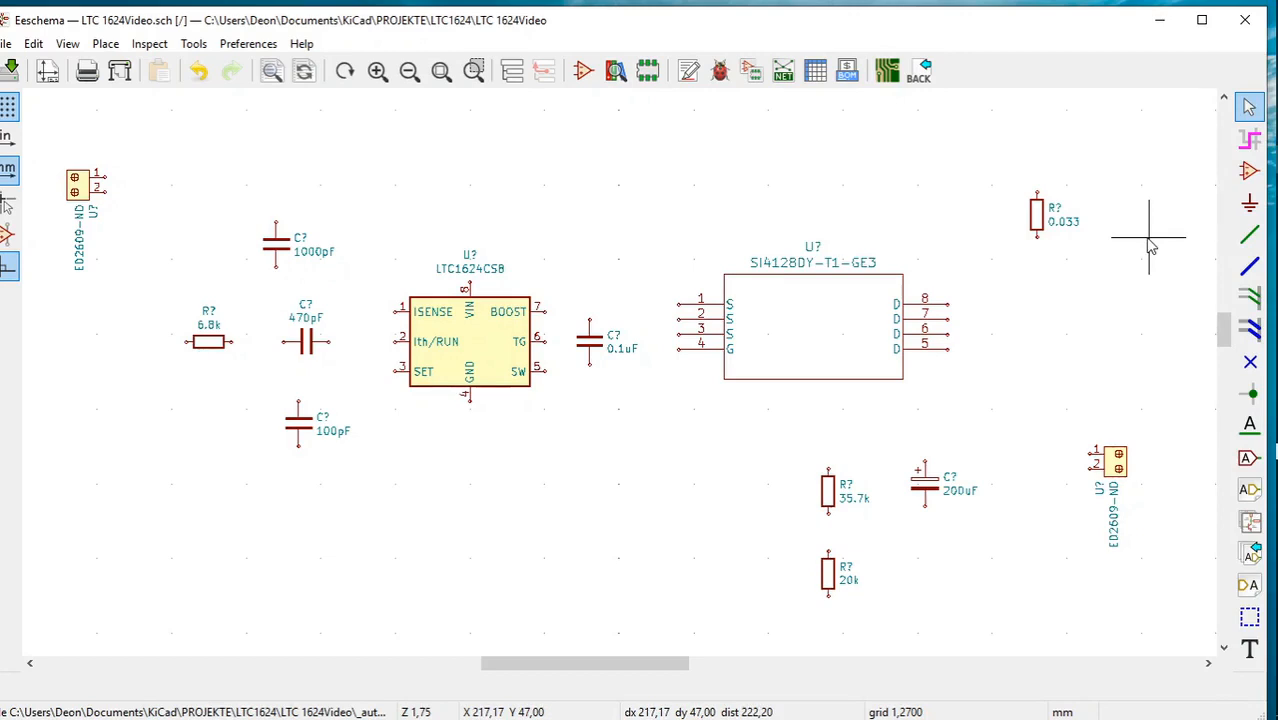
# Find the inductor symbol L in the symbol library and place it below the SI4128DY-T1-GE3 transistor, left of the 35.7k resistor.
pyautogui.click(1250, 171)
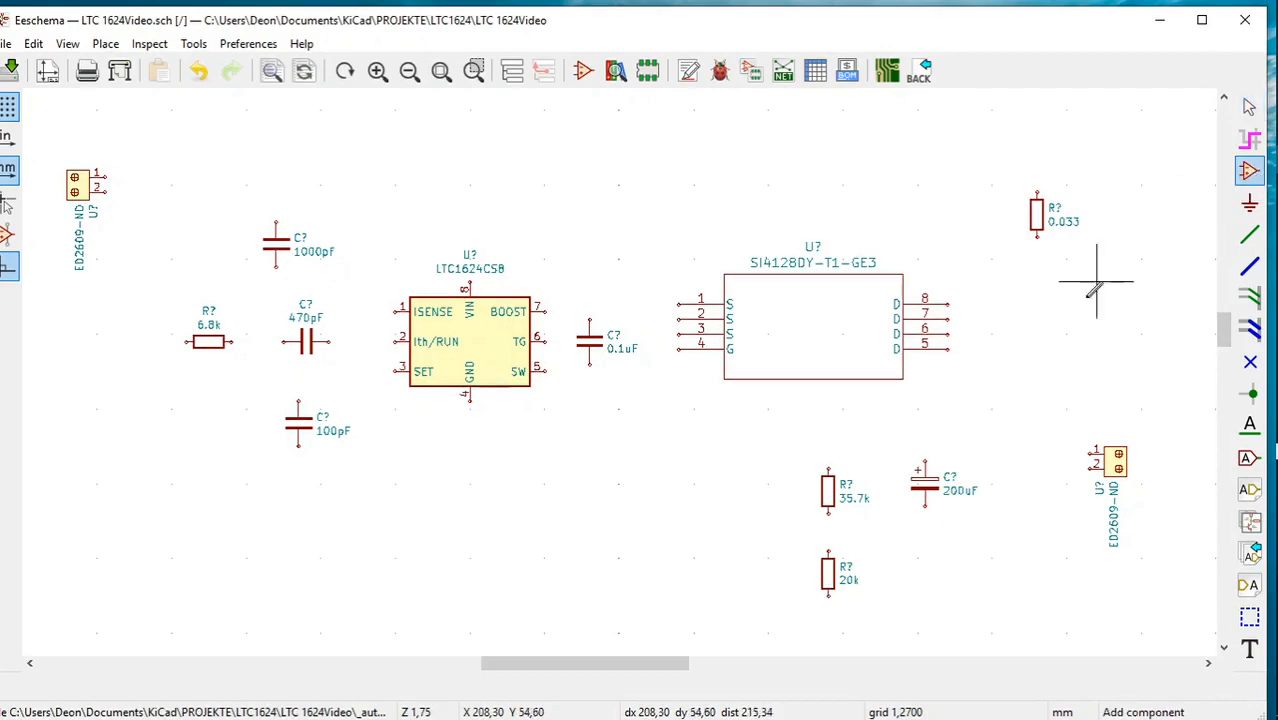
pyautogui.click(642, 453)
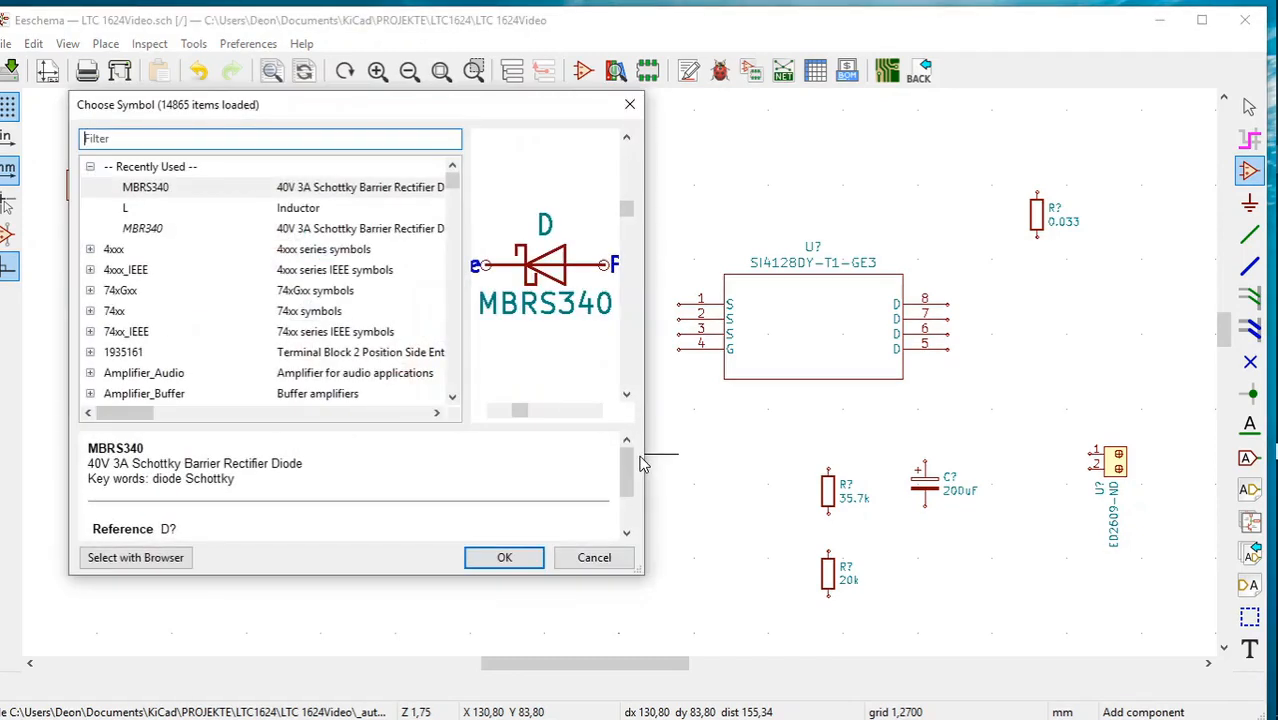
pyautogui.click(159, 135)
pyautogui.write('L')
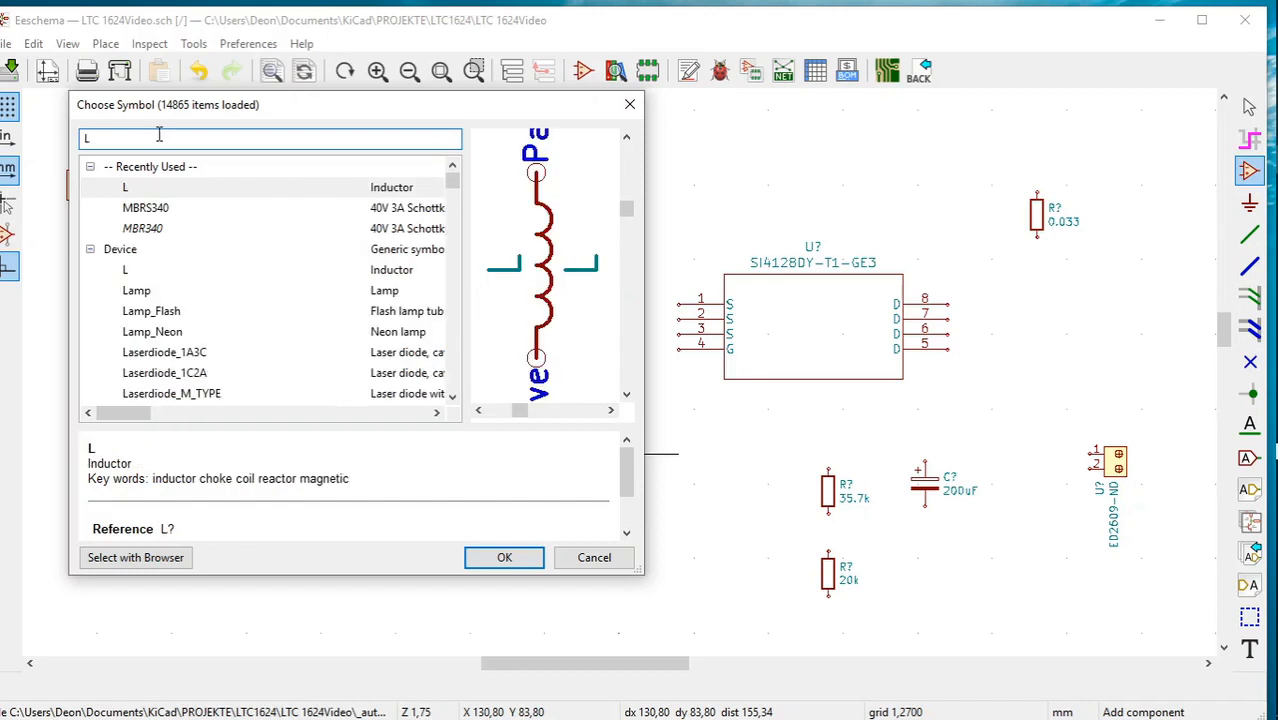
pyautogui.click(197, 187)
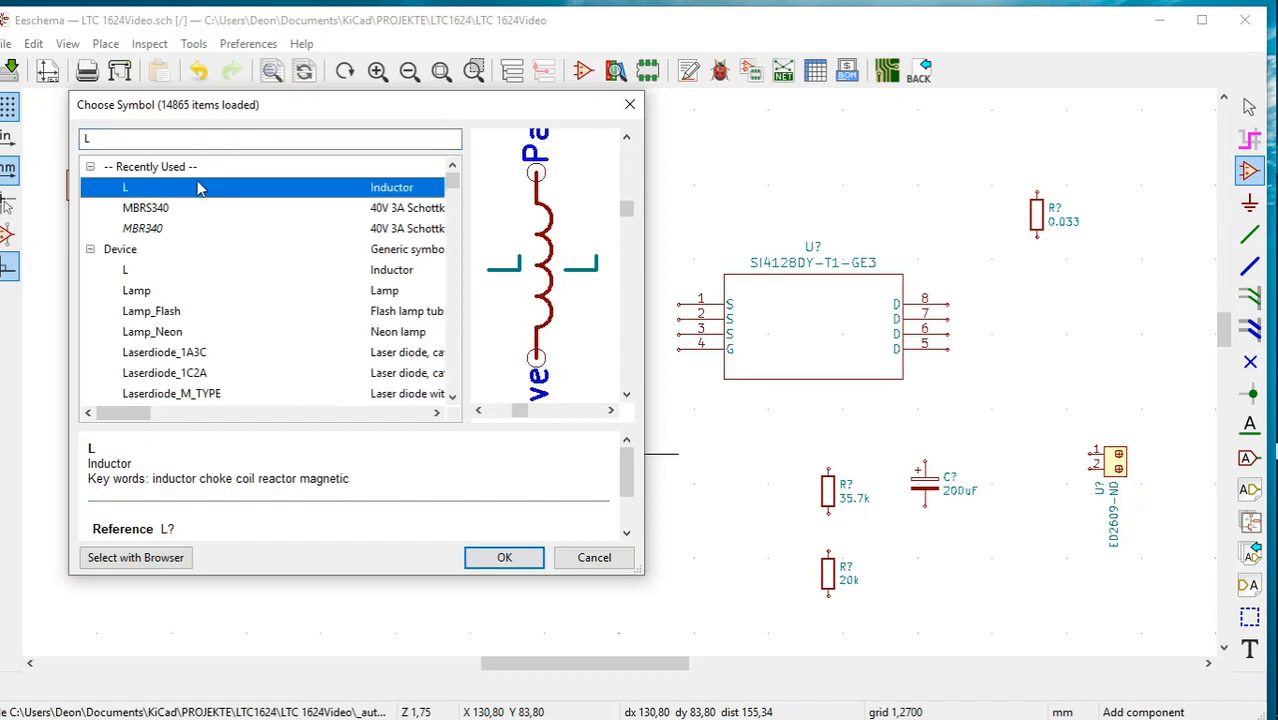
pyautogui.click(504, 560)
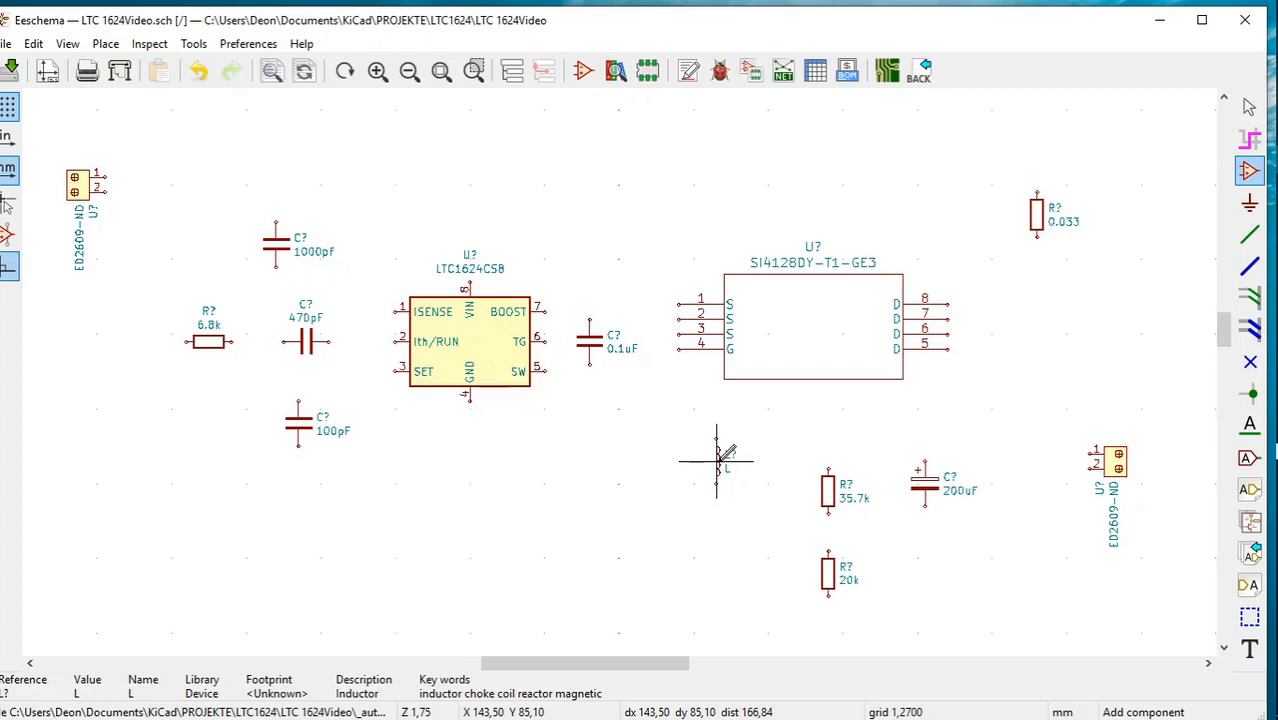
# Rotate the new inductor clockwise so that it lies horizontally below the transistor.
pyautogui.rightClick(716, 460)
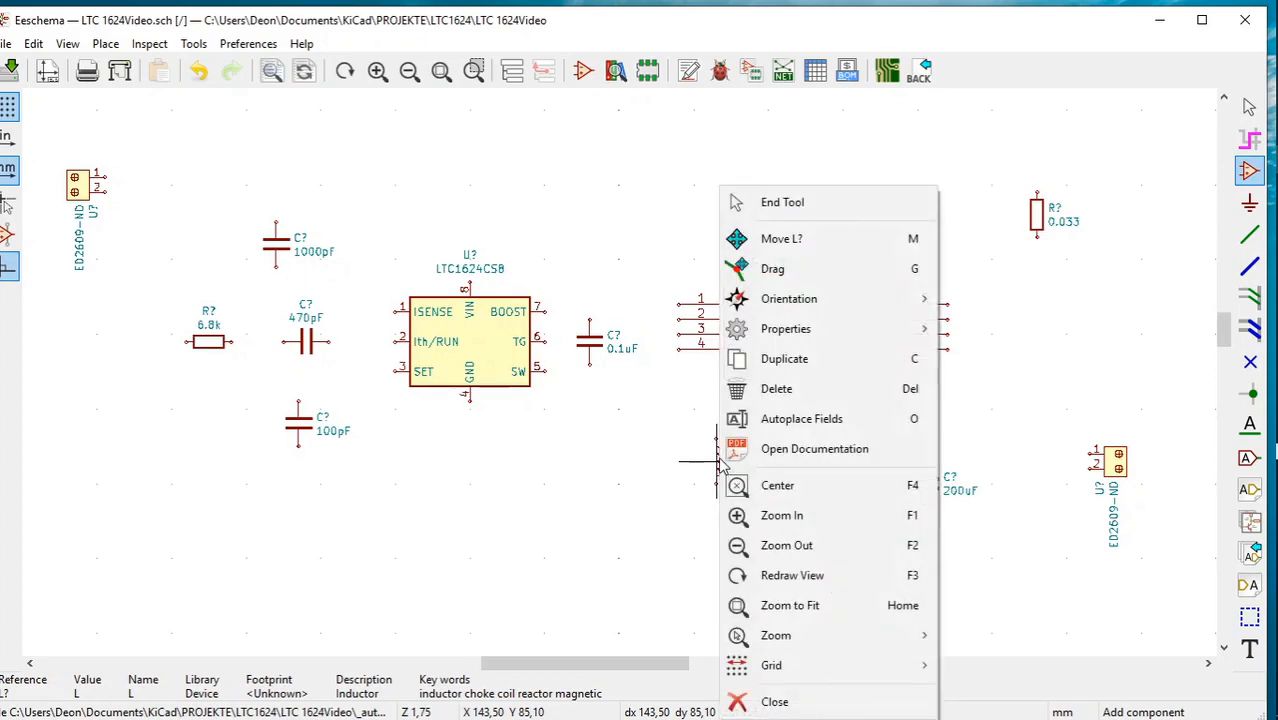
pyautogui.moveTo(766, 309)
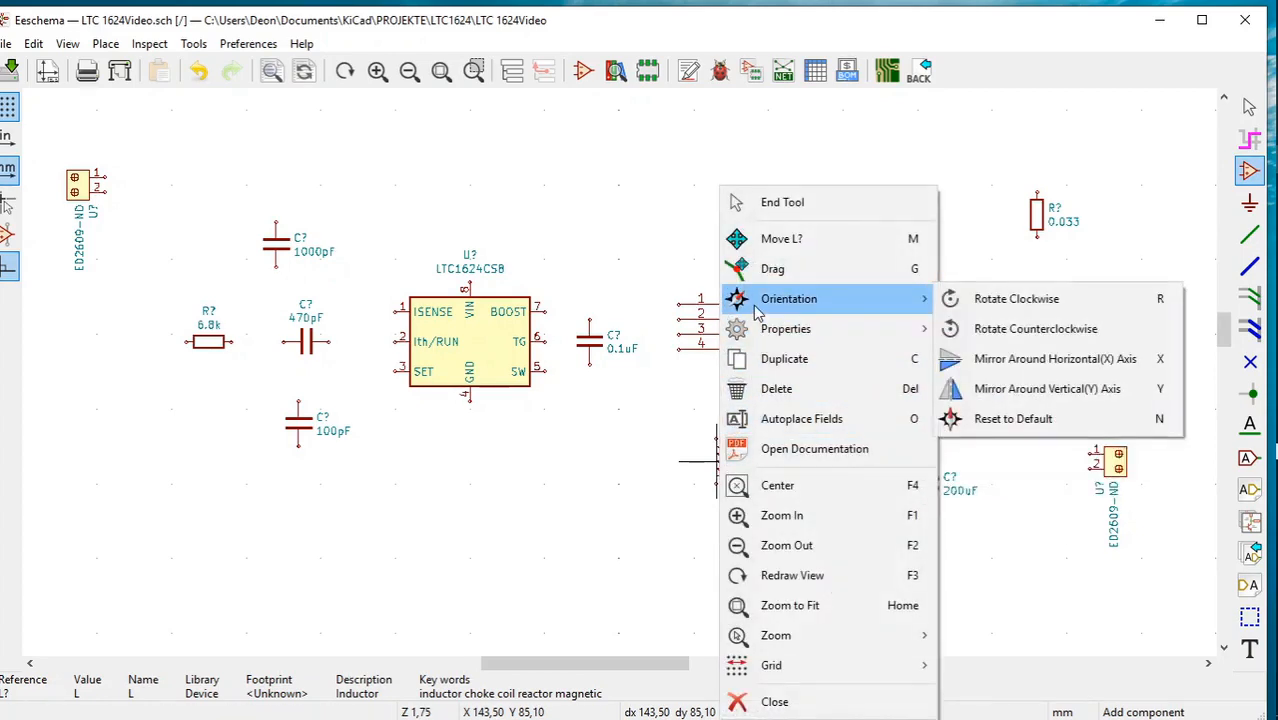
pyautogui.click(970, 310)
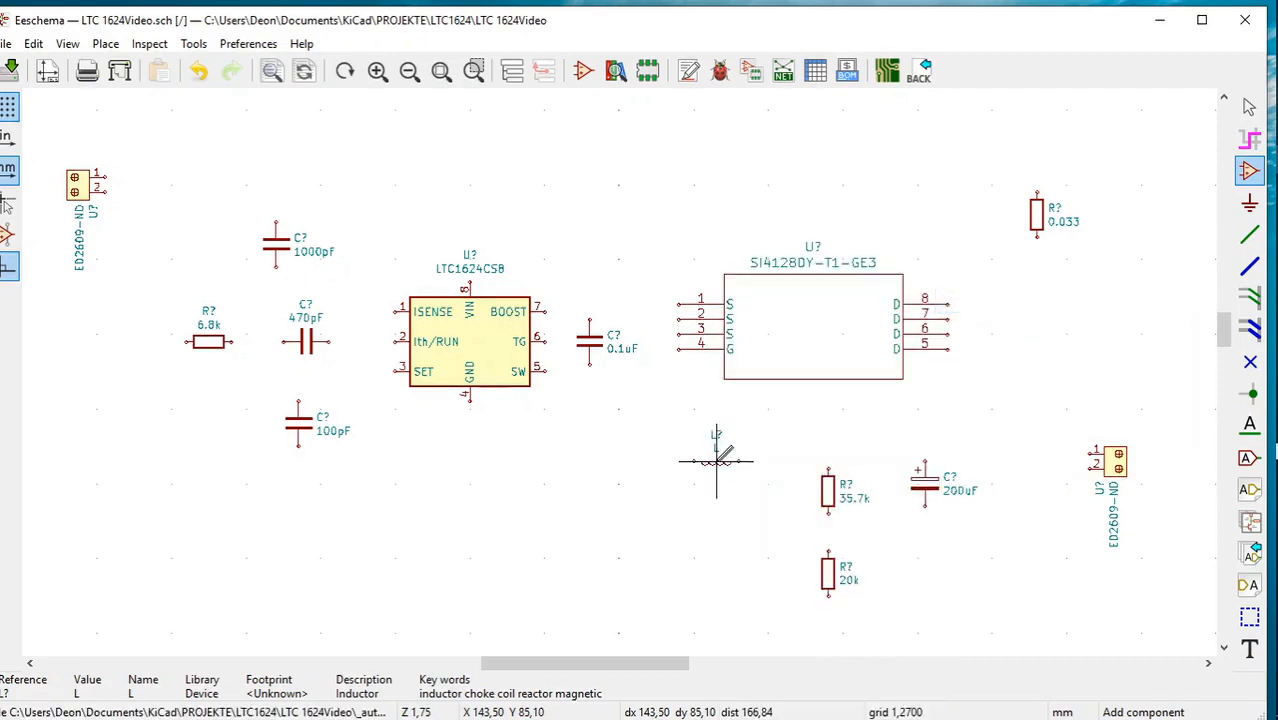
# Set the inductor's value to 10uH.
pyautogui.rightClick(716, 461)
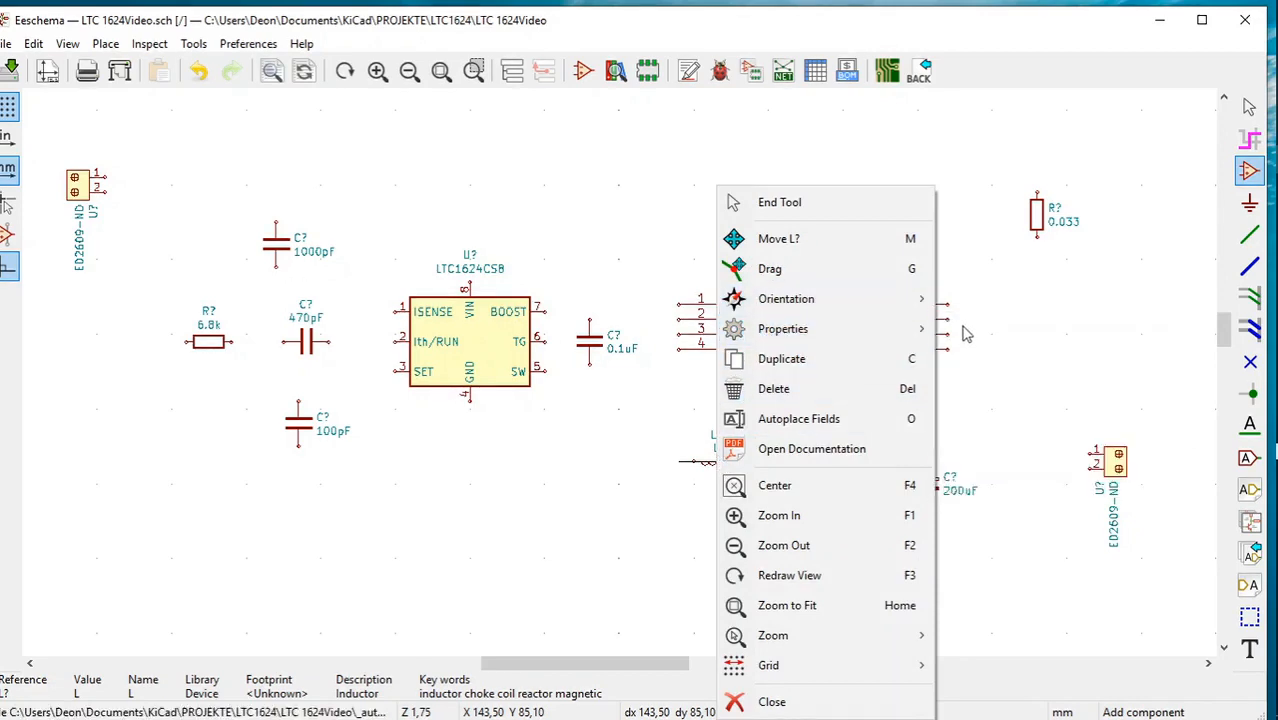
pyautogui.moveTo(920, 328)
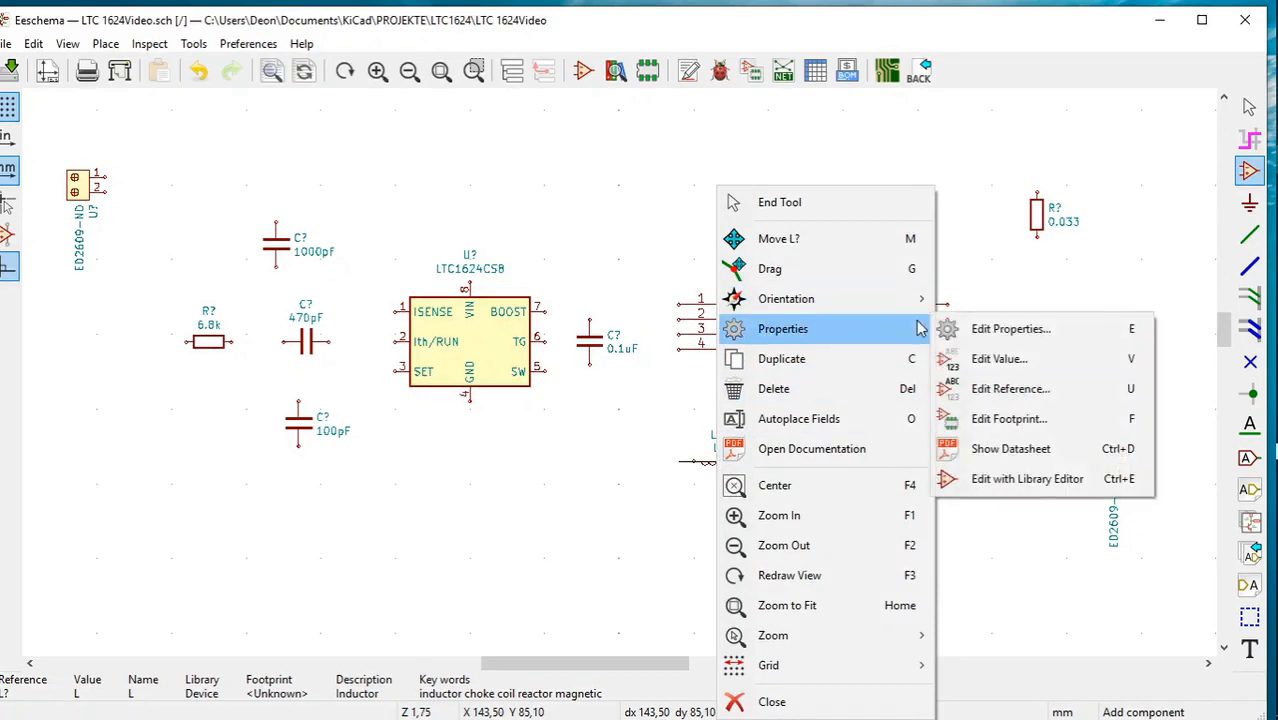
pyautogui.click(998, 361)
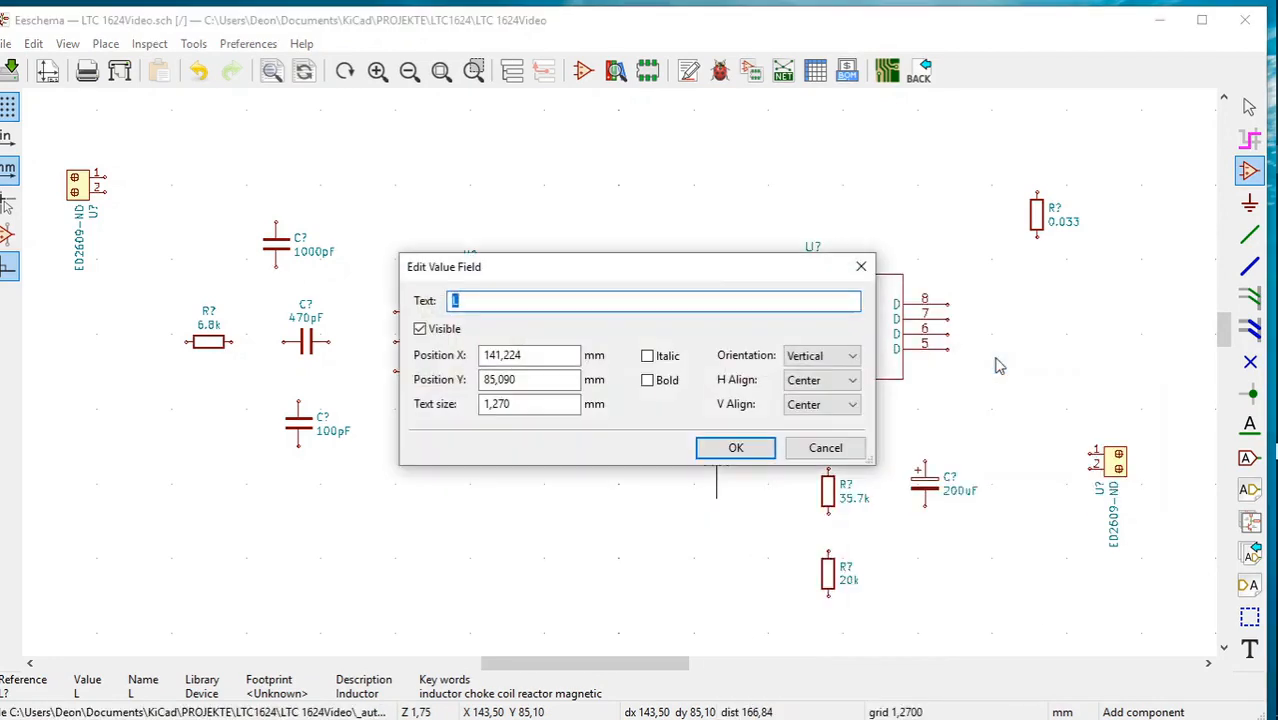
pyautogui.click(515, 300)
pyautogui.press('BackSpace')
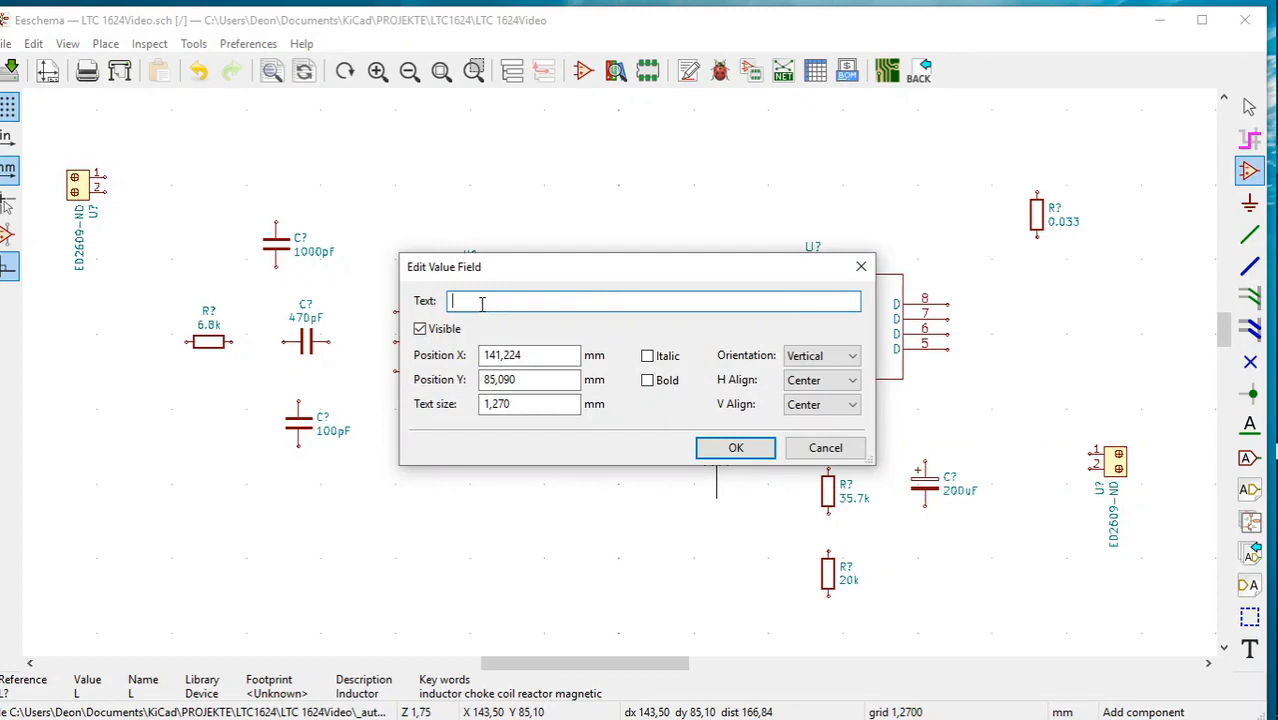
pyautogui.write('10uH')
pyautogui.click(733, 448)
pyautogui.click(679, 483)
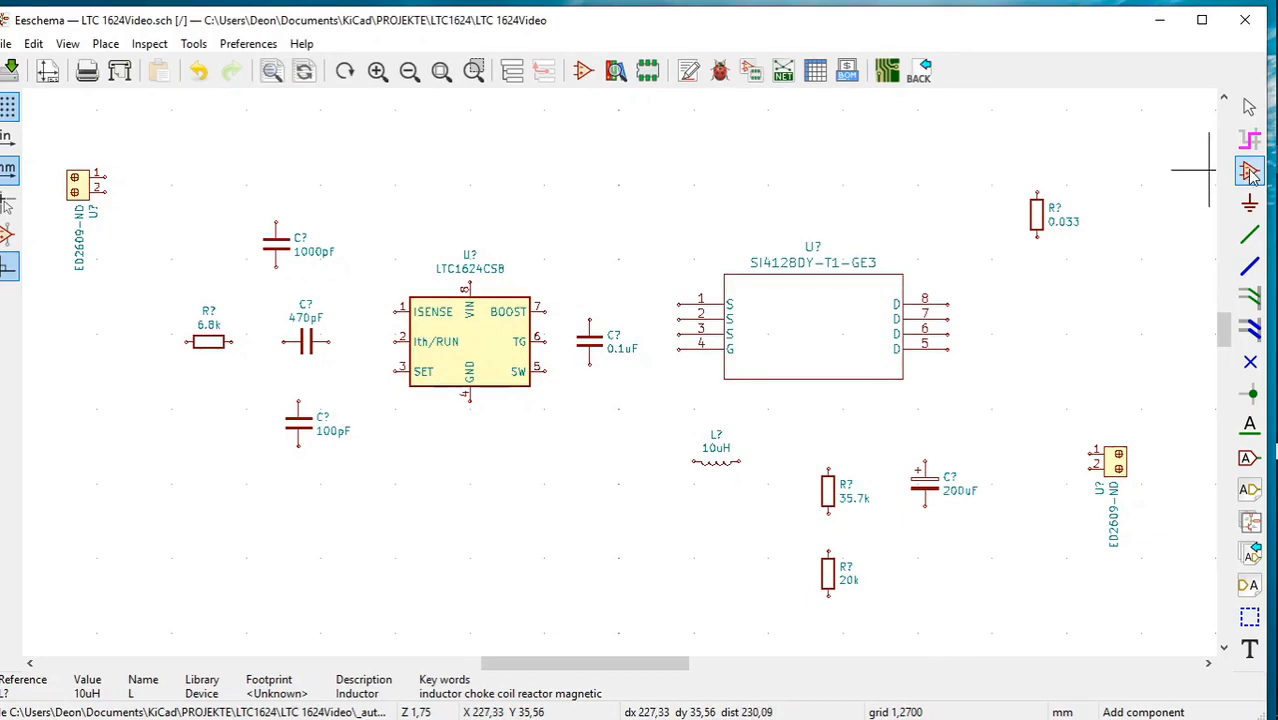
# Find the MBRS340 Schottky diode symbol and place it below the 0.1uF capacitor, left of the 10uH inductor.
pyautogui.click(559, 468)
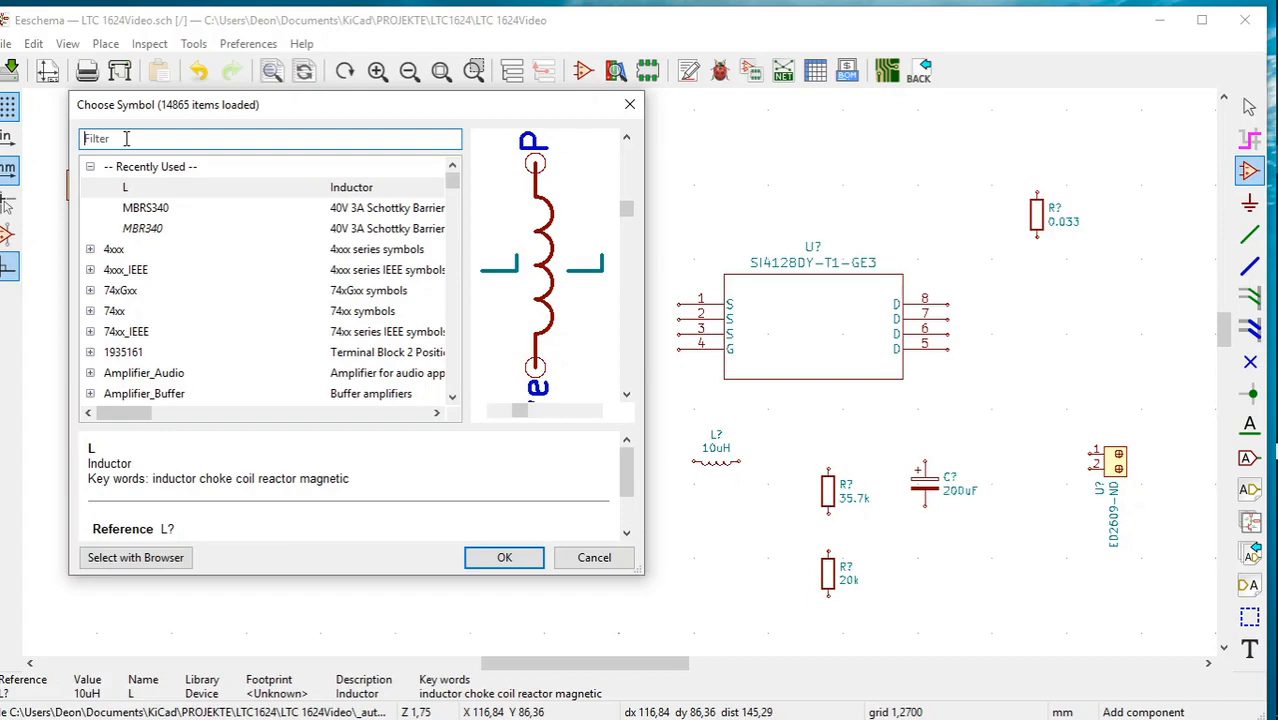
pyautogui.write('MBRS')
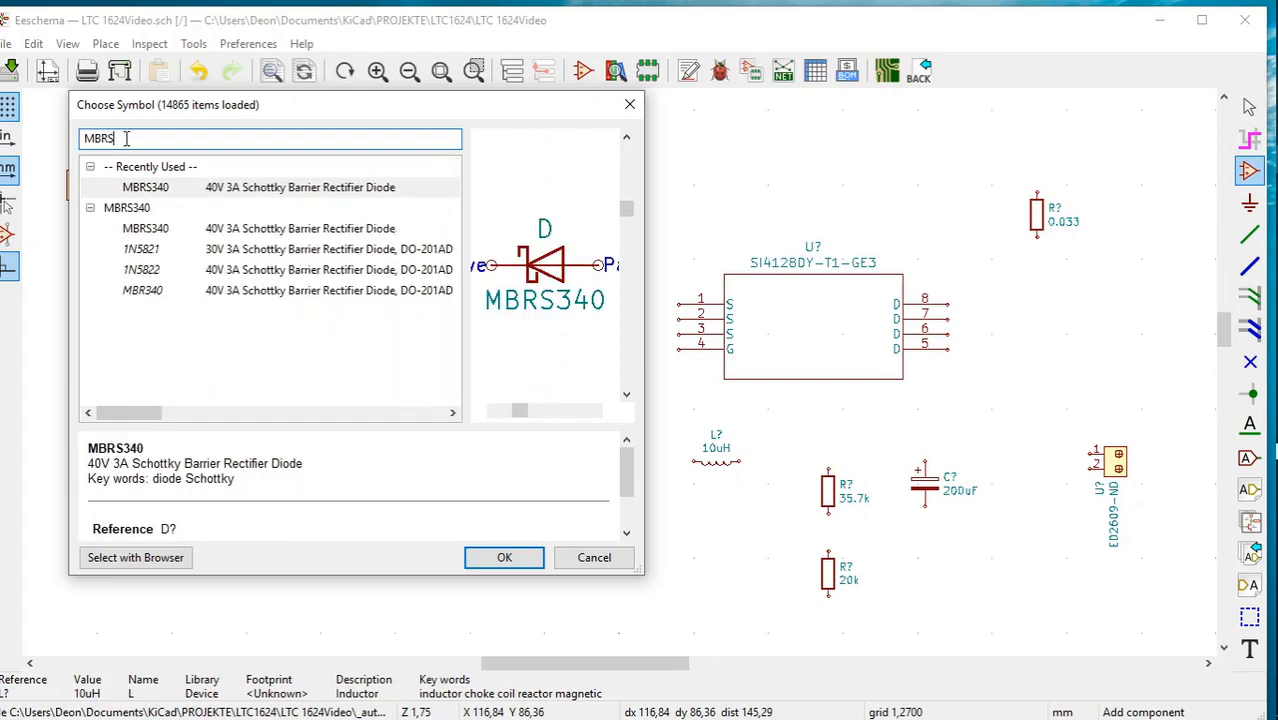
pyautogui.write('2')
pyautogui.press('BackSpace')
pyautogui.write('340')
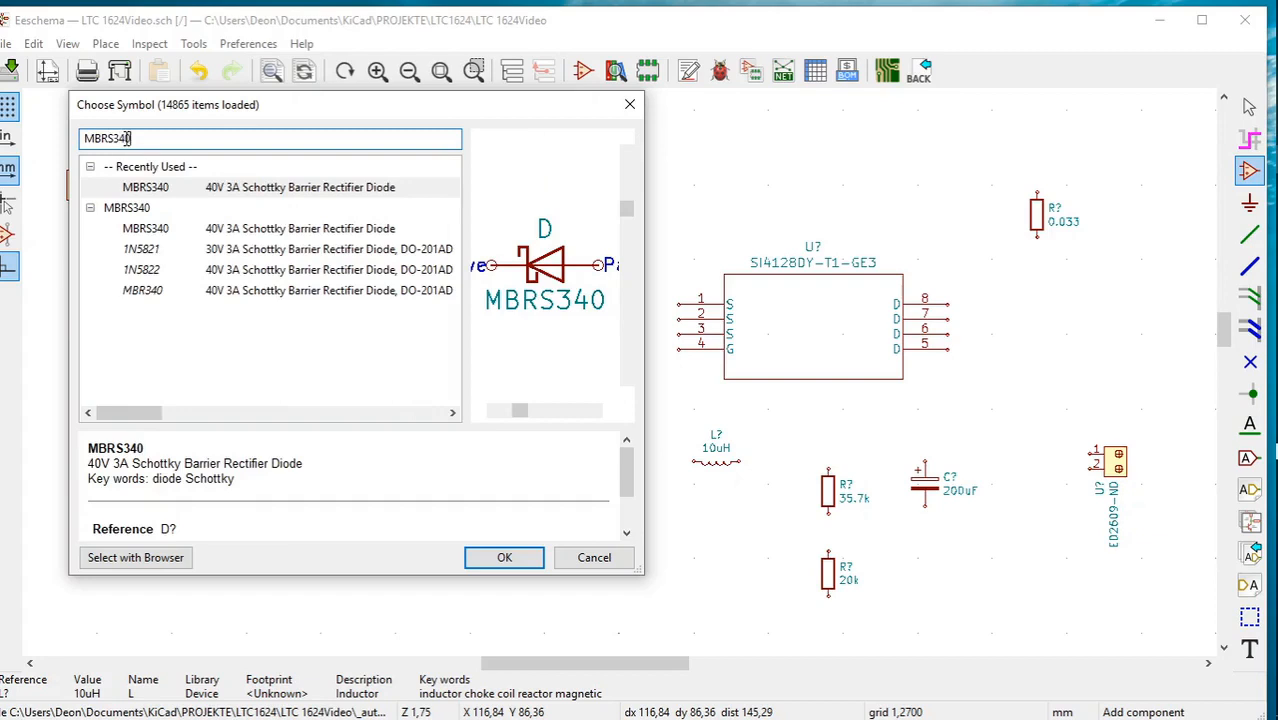
pyautogui.click(173, 189)
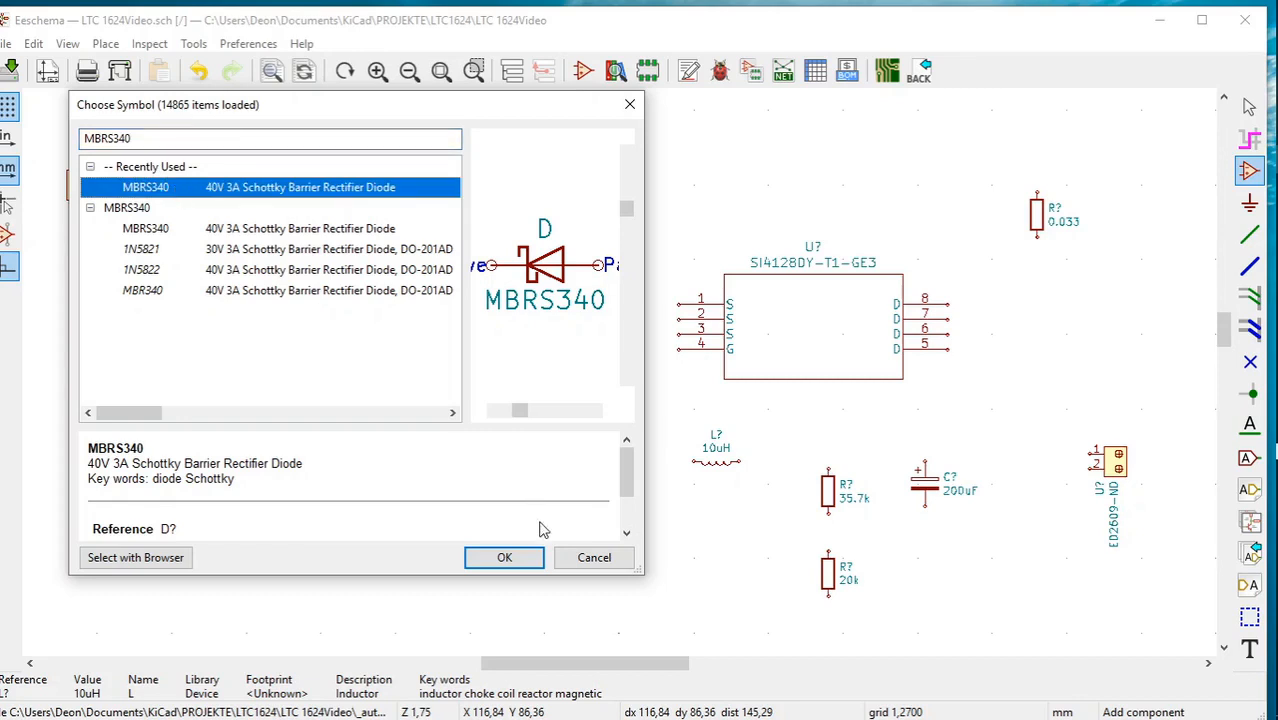
pyautogui.click(505, 558)
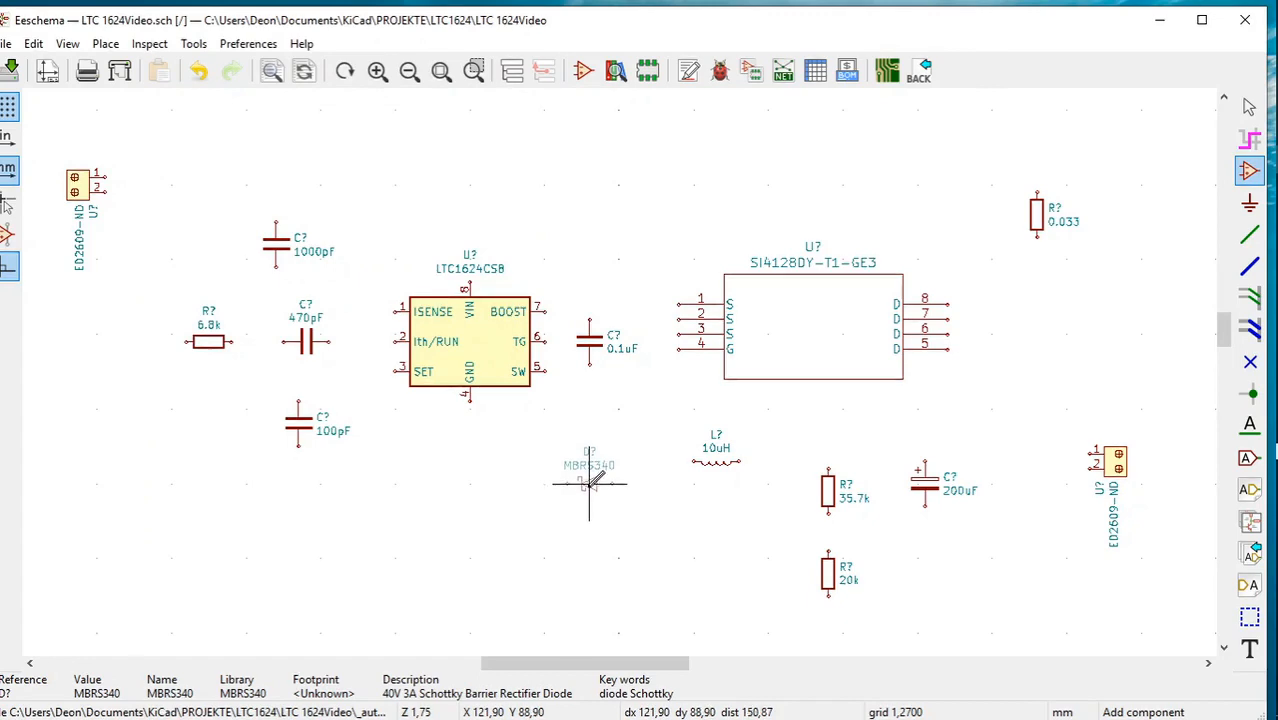
pyautogui.click(590, 483)
# Rotate the MBRS340 diode clockwise so that it stands vertically with its cathode up.
pyautogui.rightClick(590, 484)
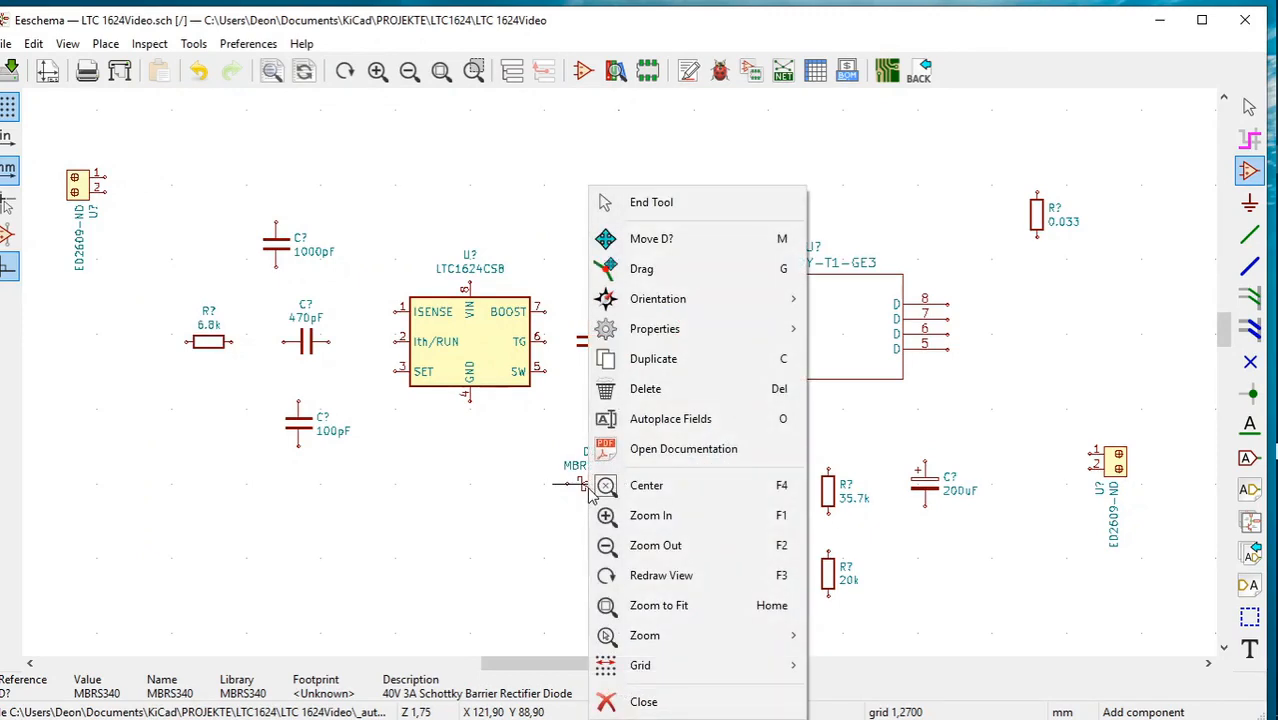
pyautogui.moveTo(658, 308)
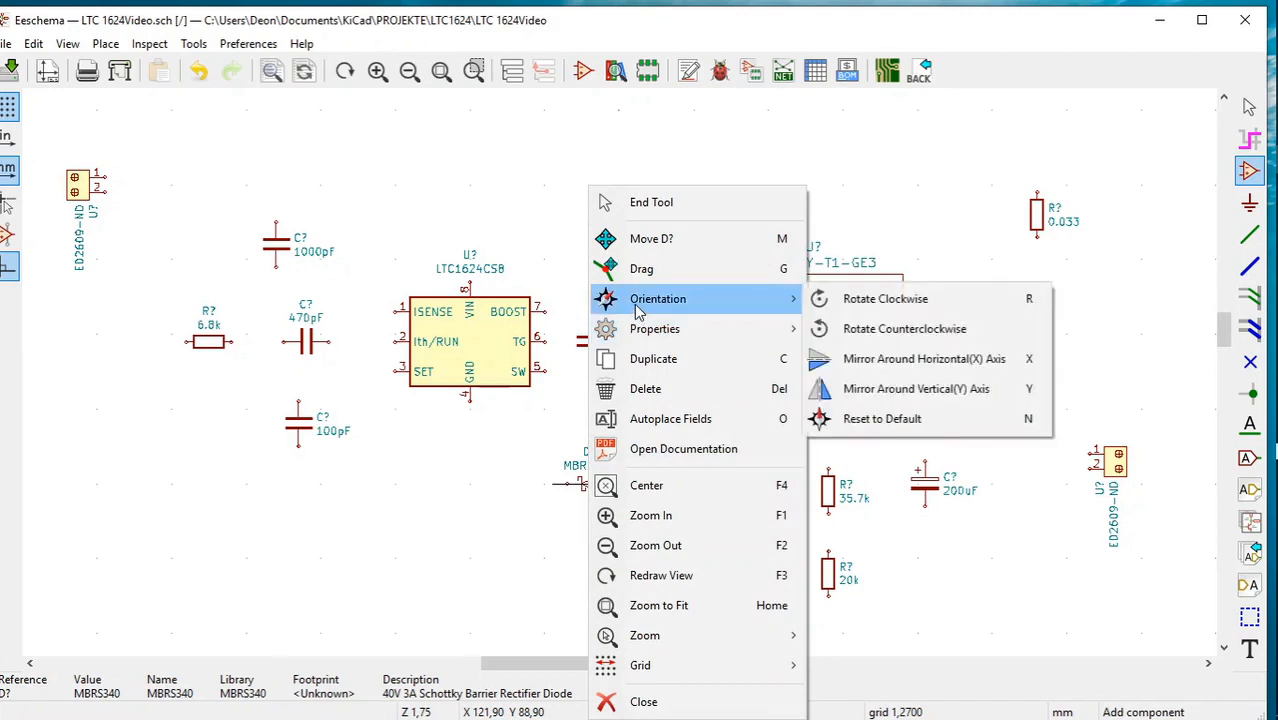
pyautogui.click(870, 298)
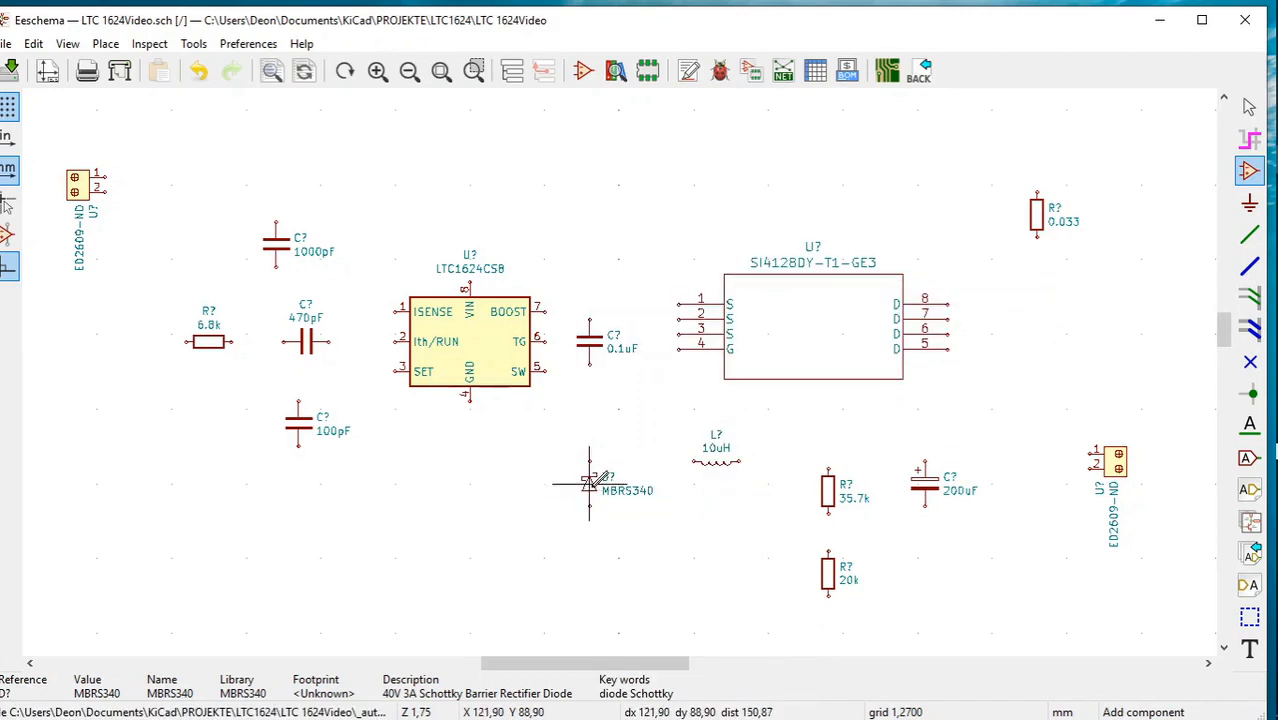
pyautogui.click(590, 481)
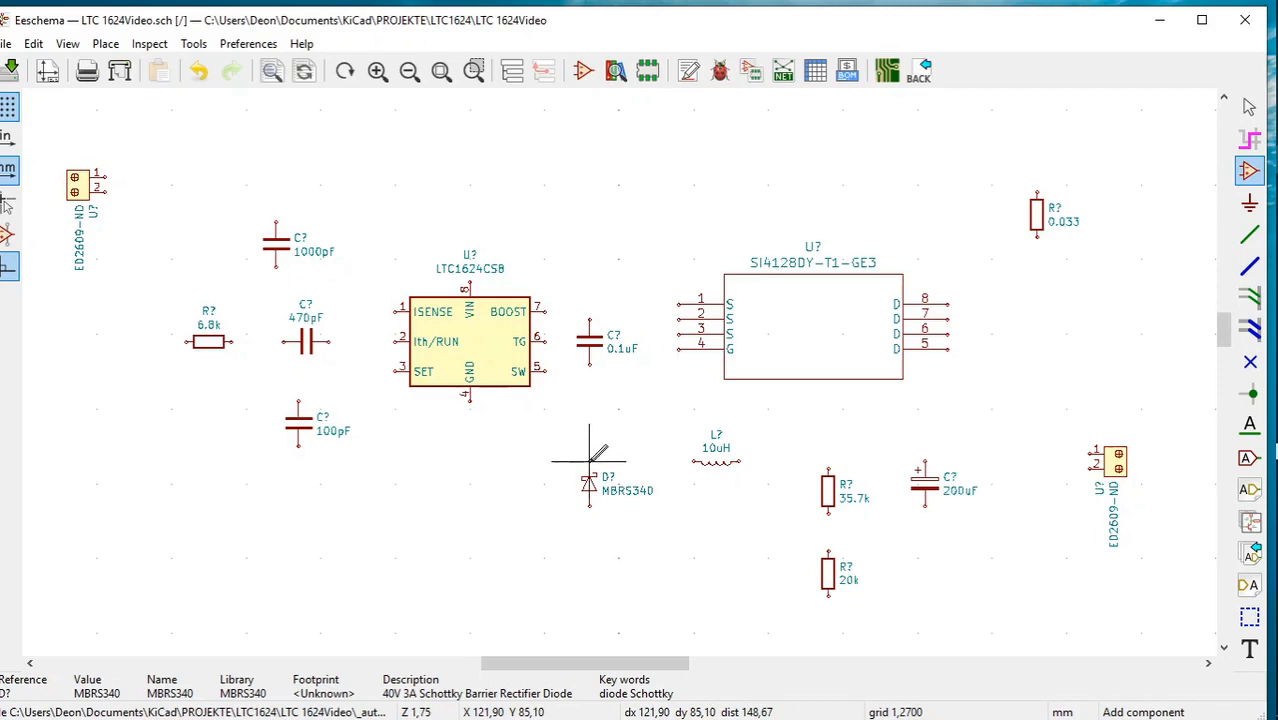
# Move the MBRS340 diode symbol about 5 mm straight down, keeping it in line with the 0.1uF capacitor above.
pyautogui.click(1249, 106)
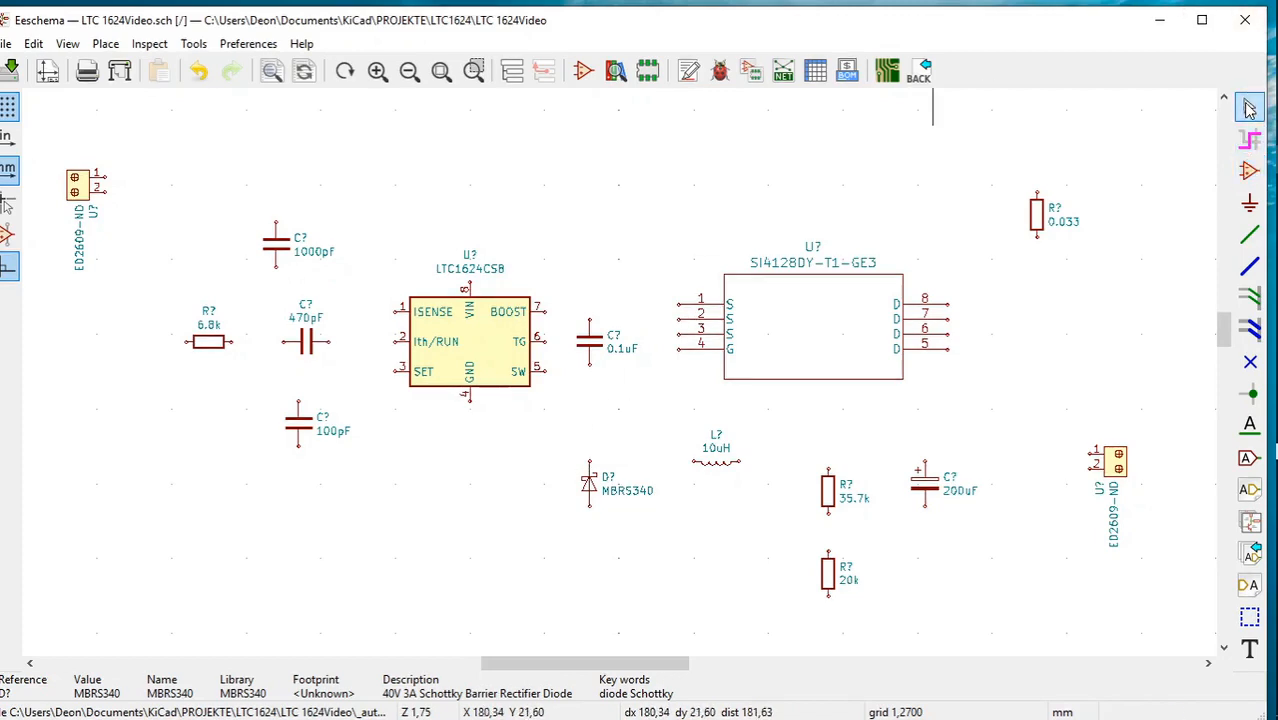
pyautogui.click(591, 487)
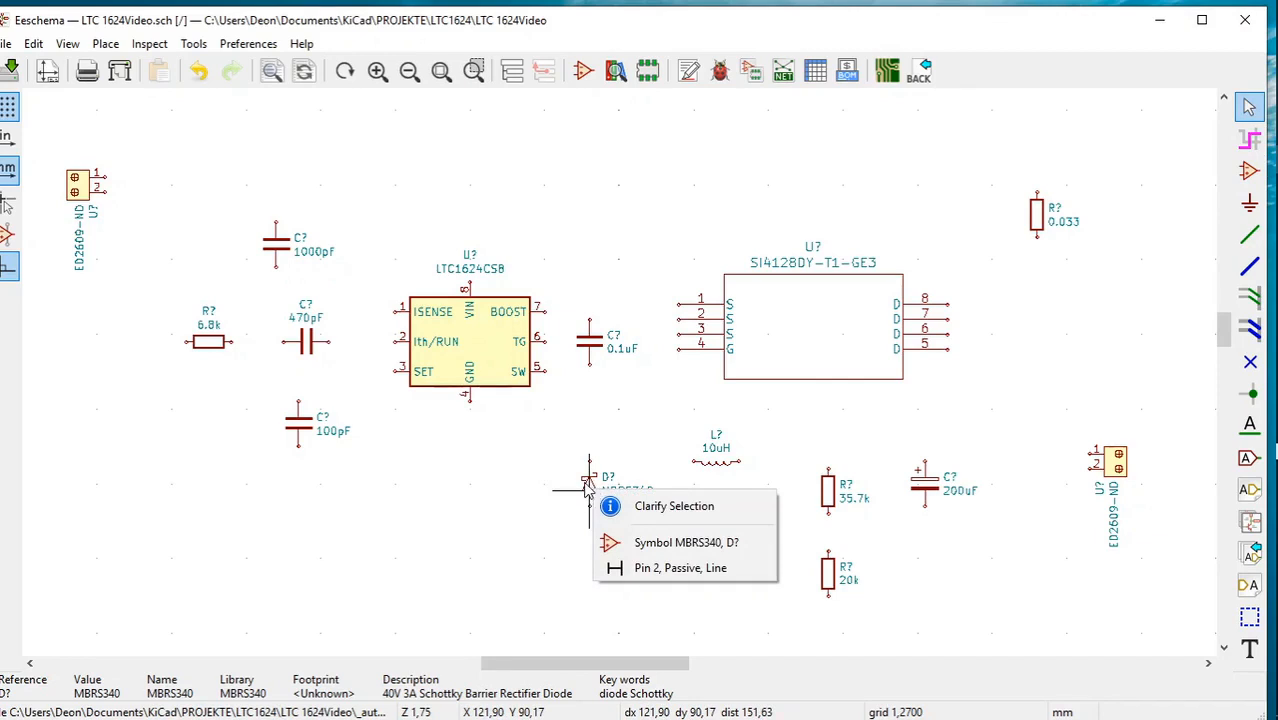
pyautogui.click(655, 543)
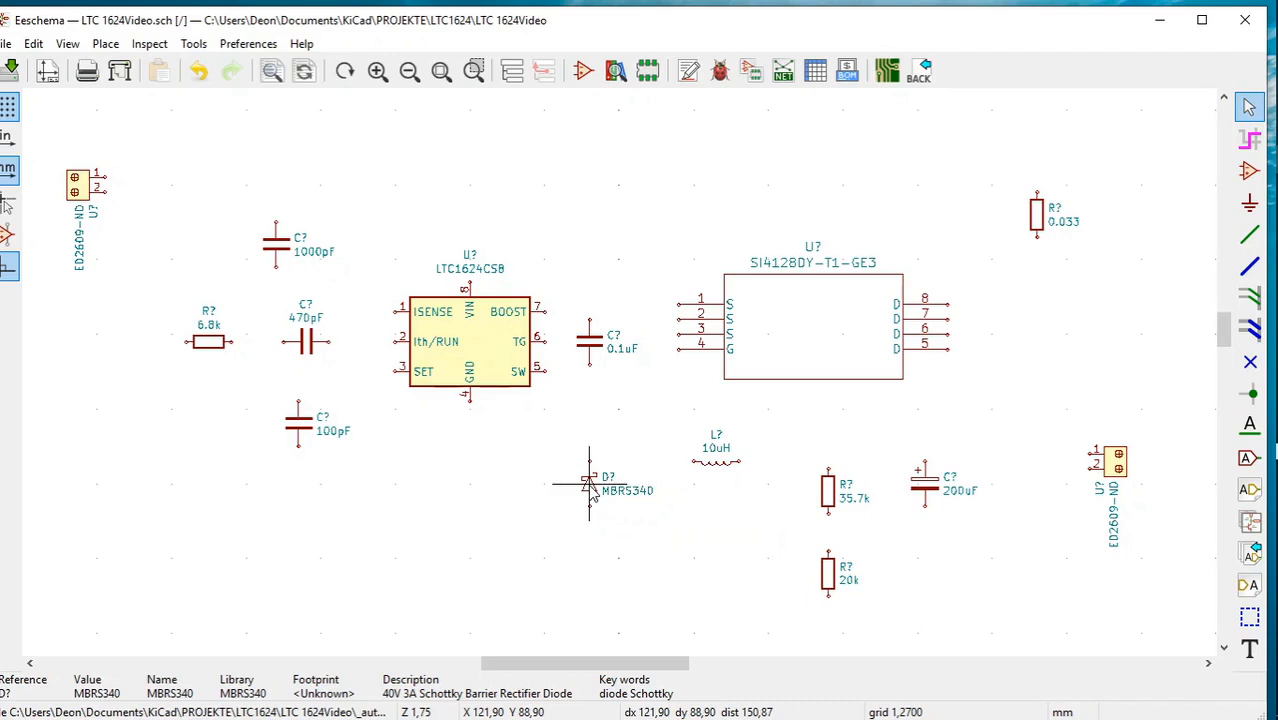
pyautogui.rightClick(591, 488)
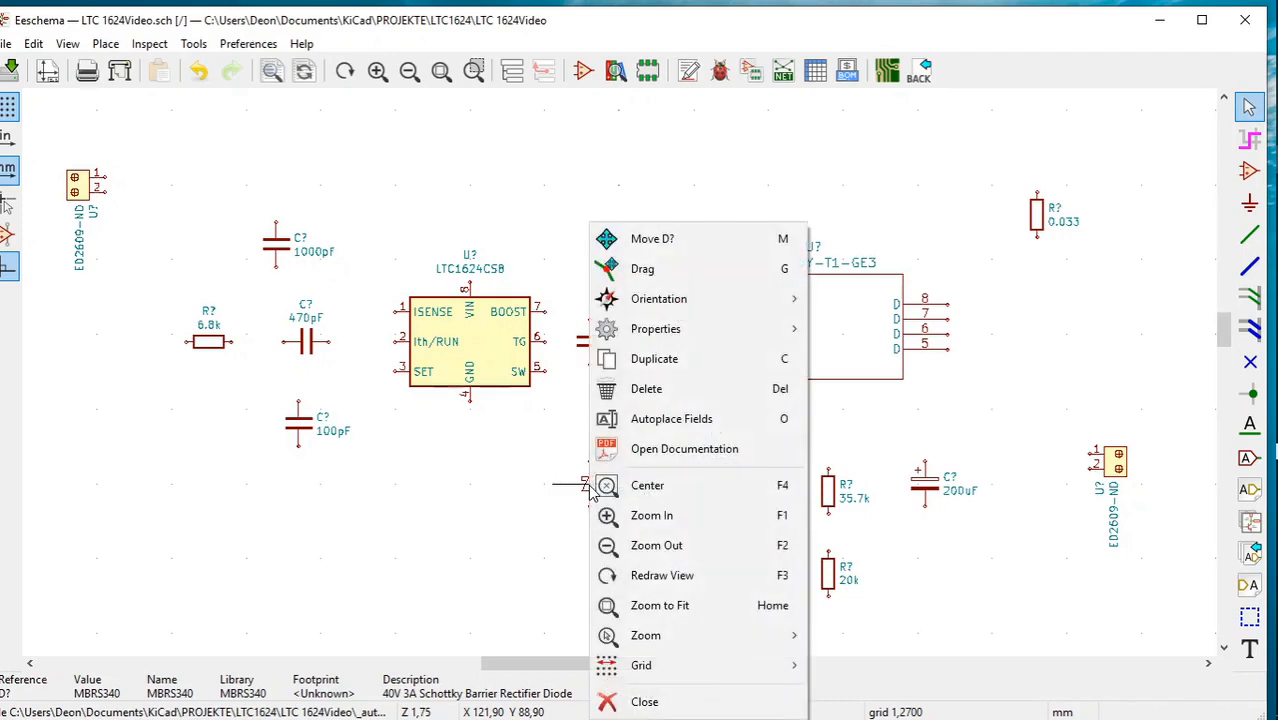
pyautogui.click(624, 245)
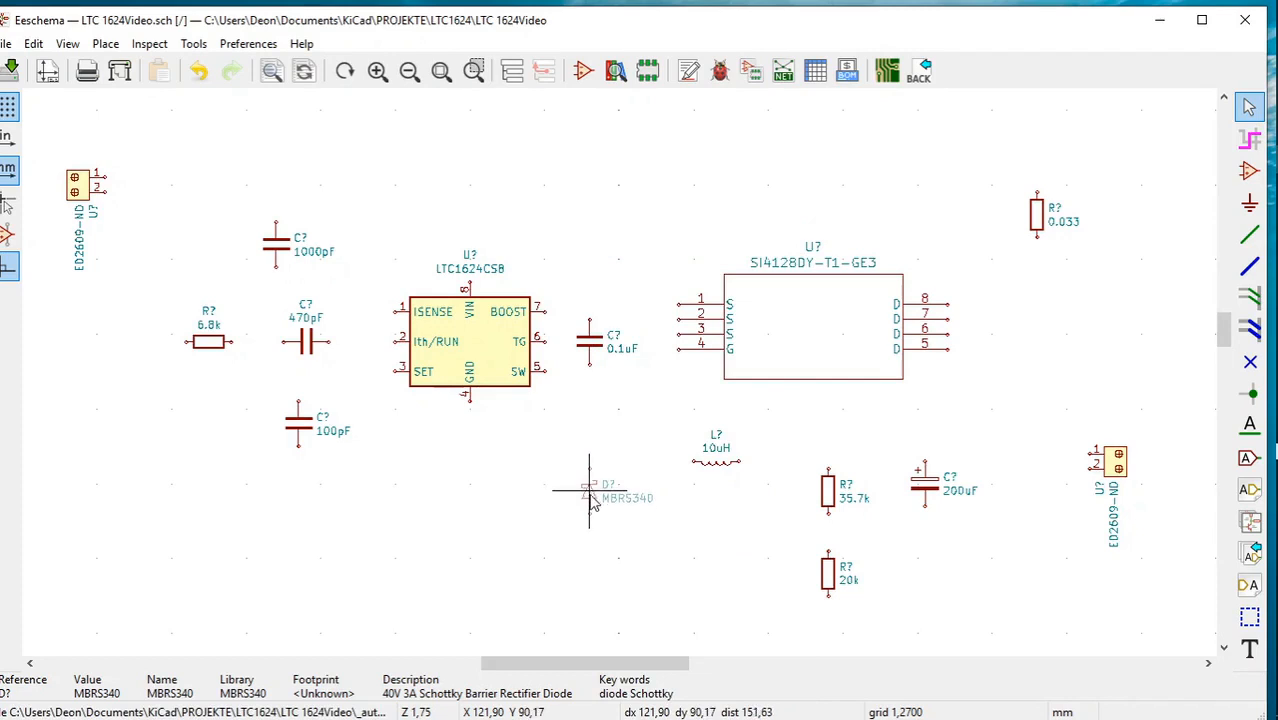
pyautogui.click(590, 512)
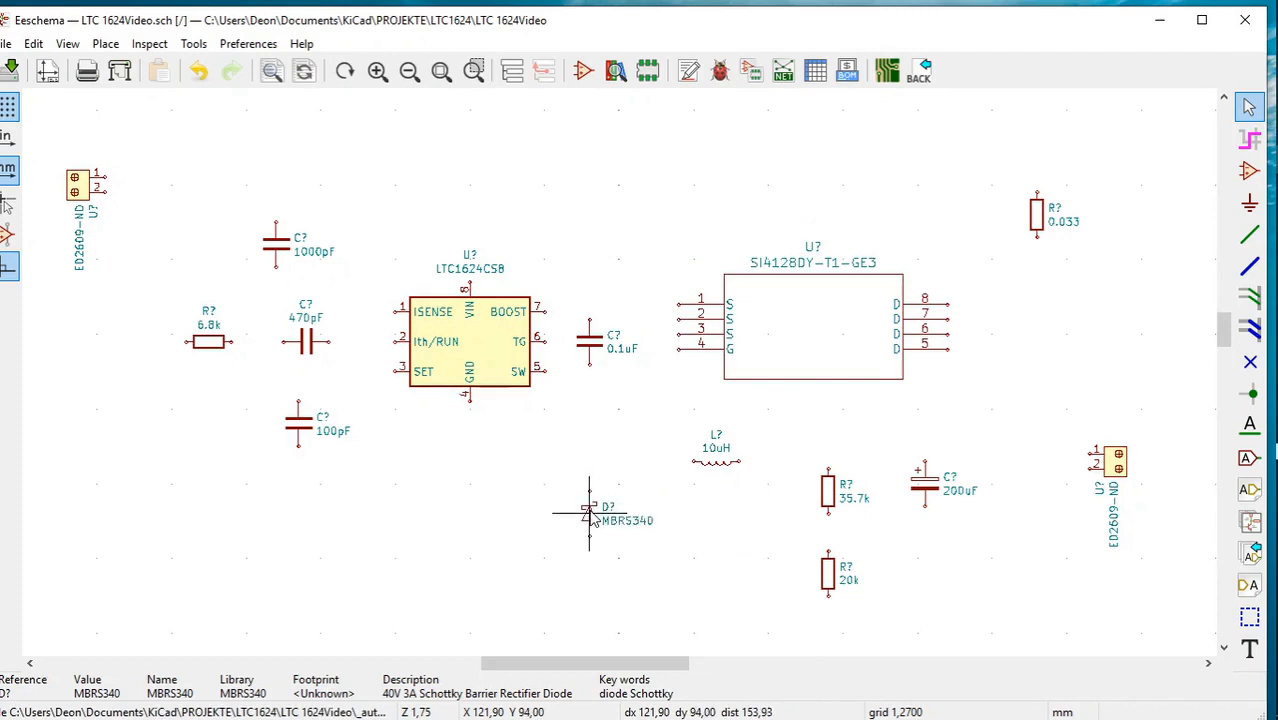